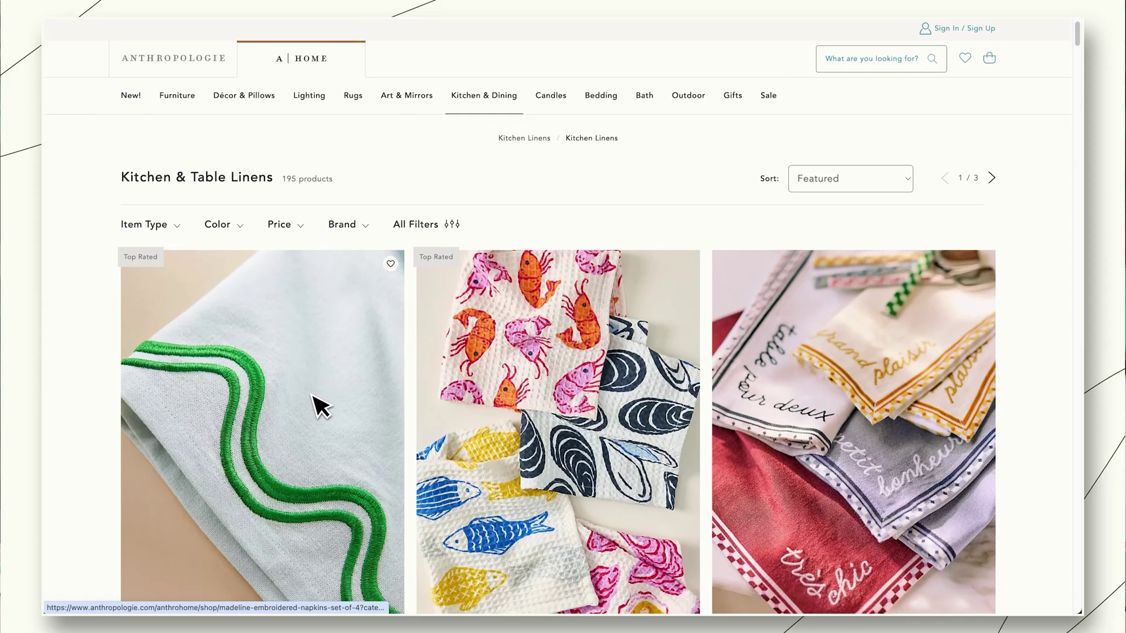
# Scroll through Anthropologie's printed kitchen and table linens for pattern inspiration.
pyautogui.scroll(-3, 314, 402)
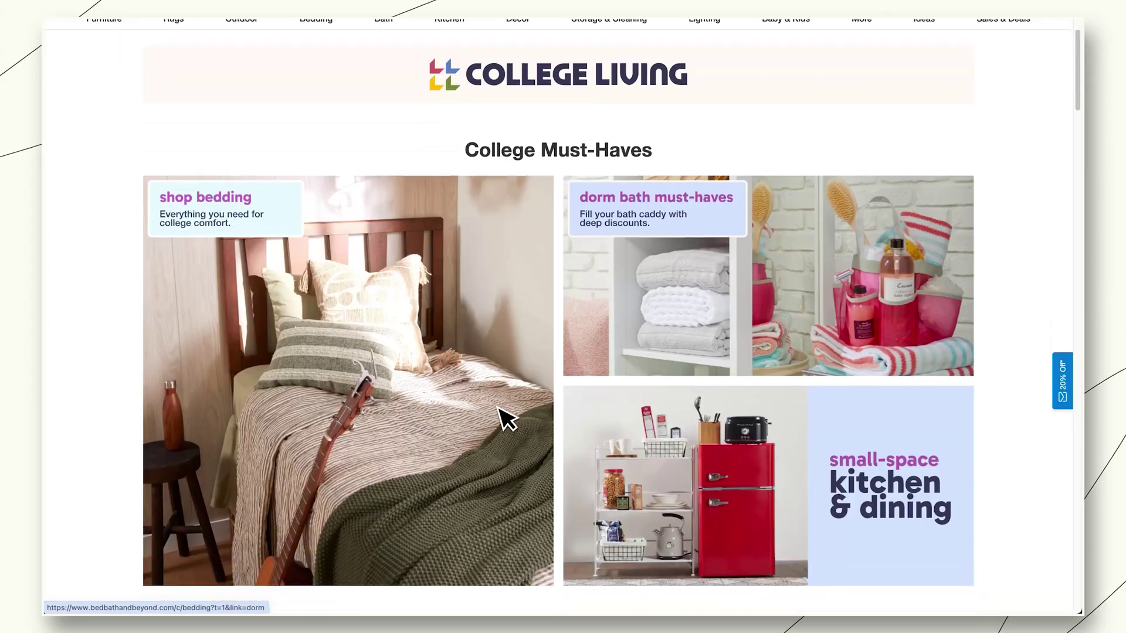
pyautogui.scroll(-2, 500, 417)
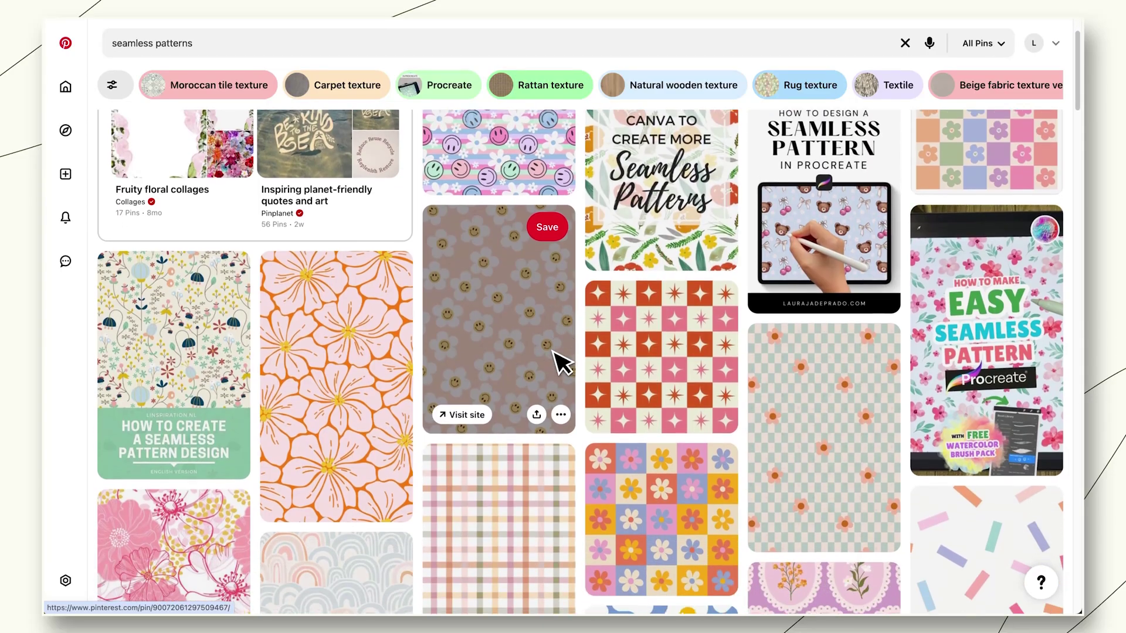
pyautogui.scroll(-5, 560, 363)
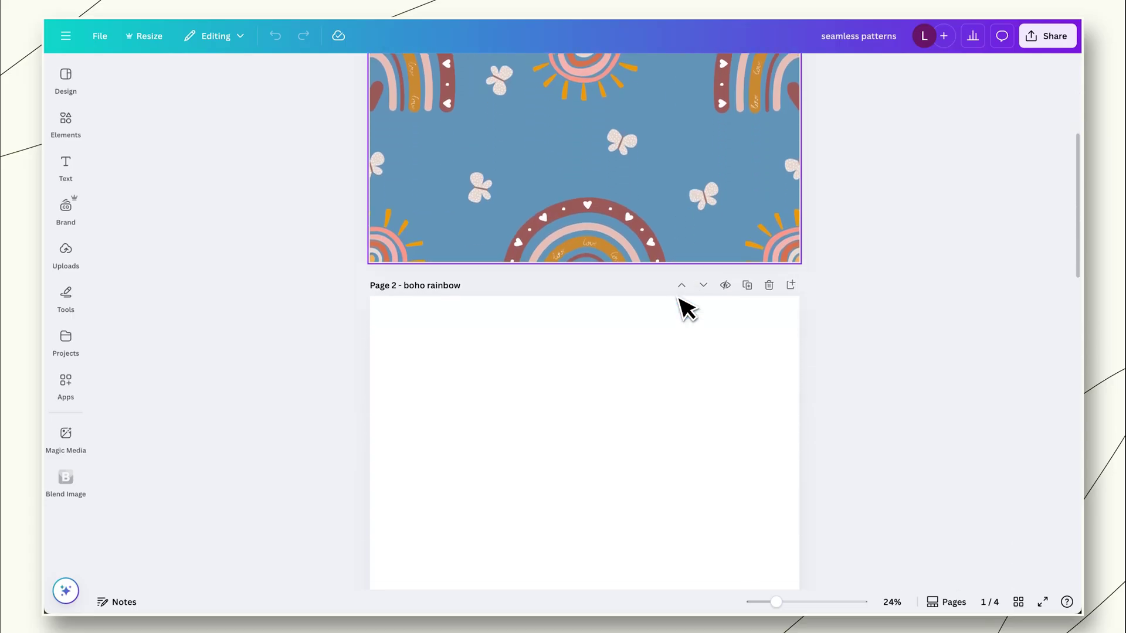
pyautogui.scroll(-3, 685, 307)
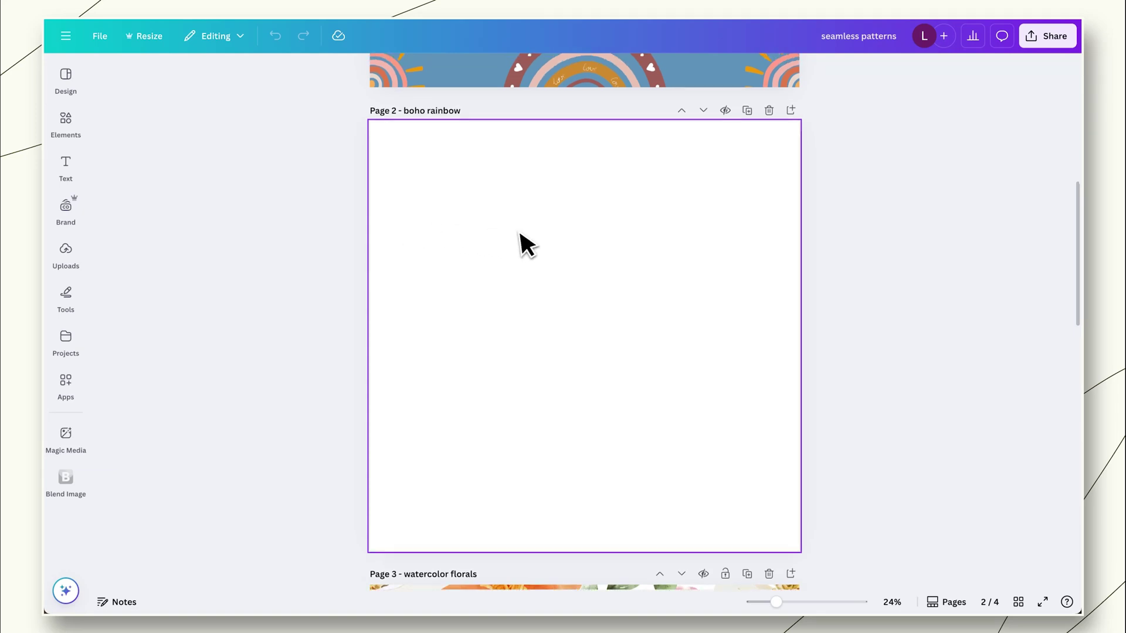
# Scroll the Canva design past the blue rainbow Page 1 to the blank Page 2.
pyautogui.scroll(5, 526, 244)
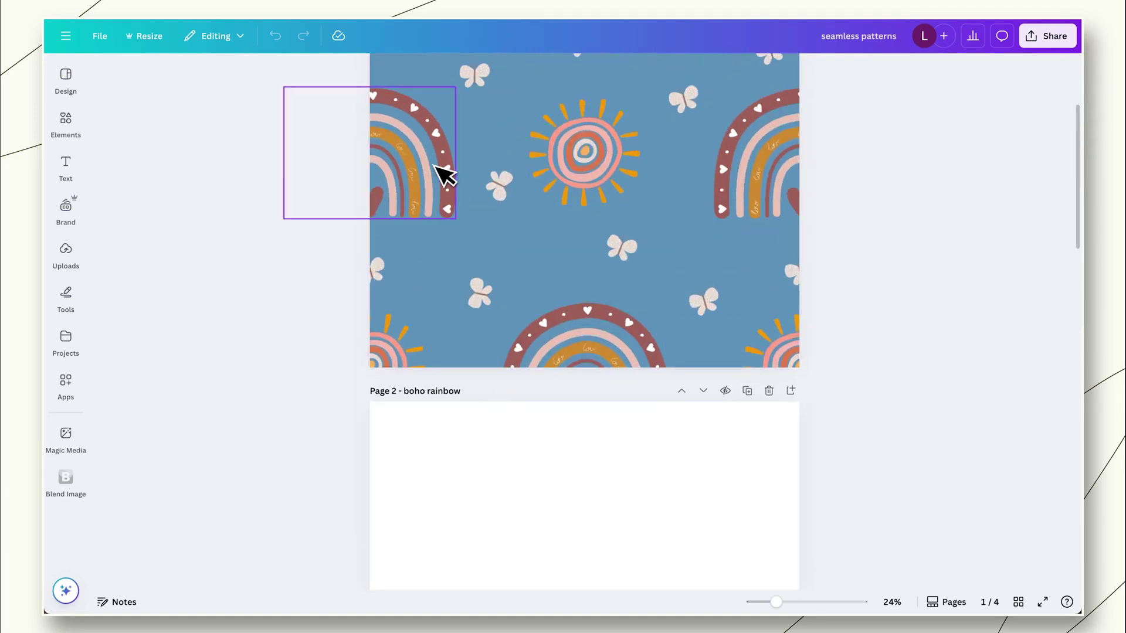
pyautogui.scroll(-4, 437, 244)
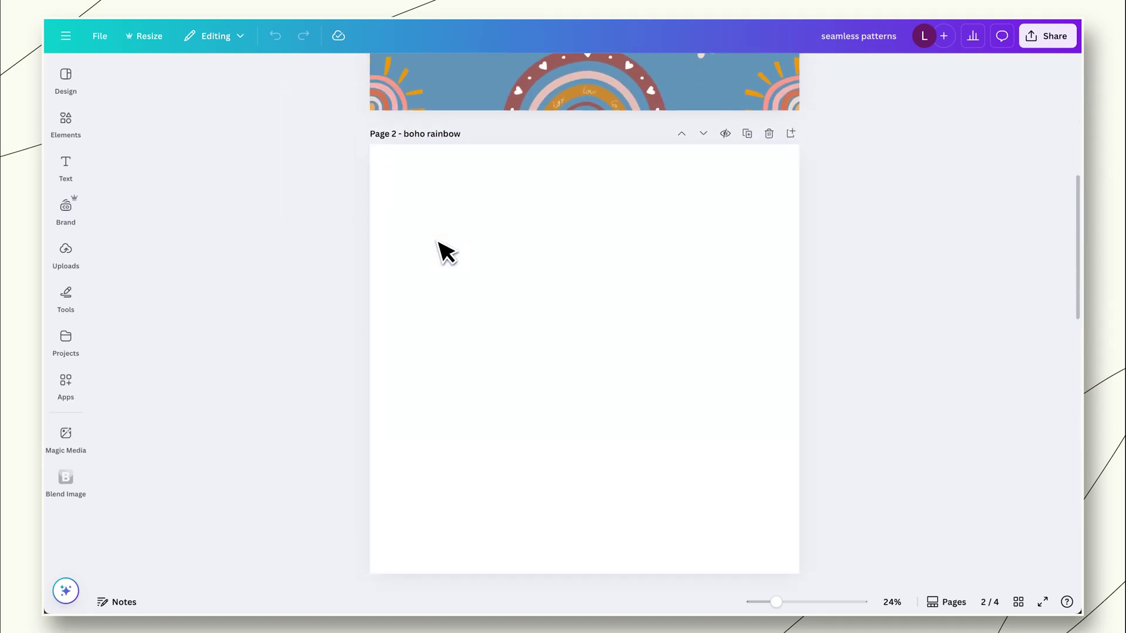
# Search the Elements library for 'boho rainbow' and expand all the matching graphics.
pyautogui.click(69, 123)
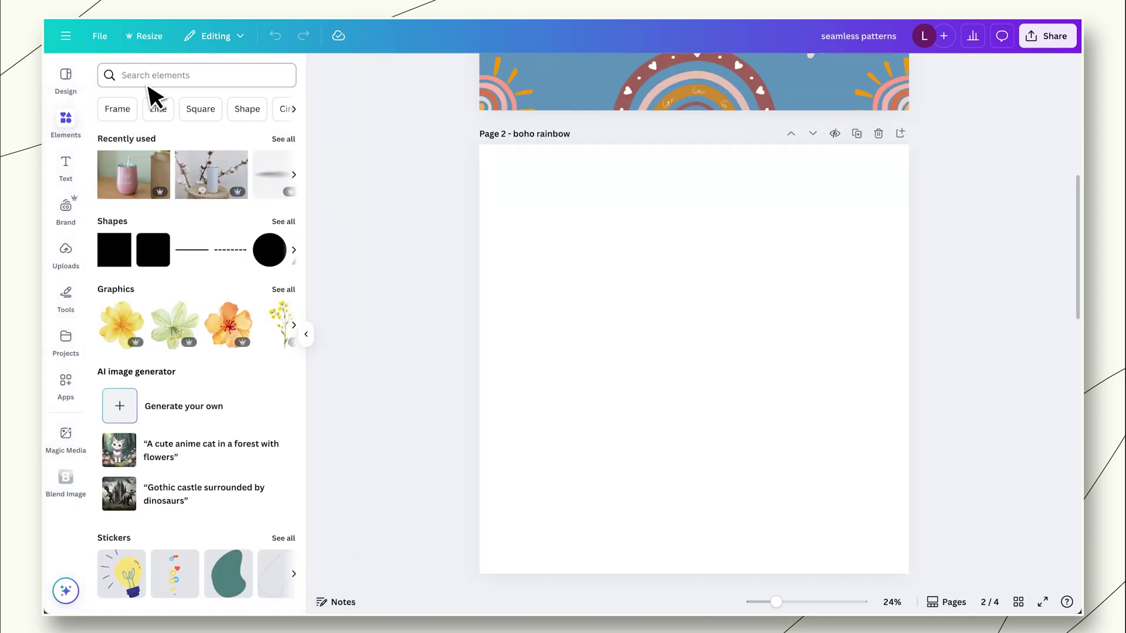
pyautogui.click(156, 83)
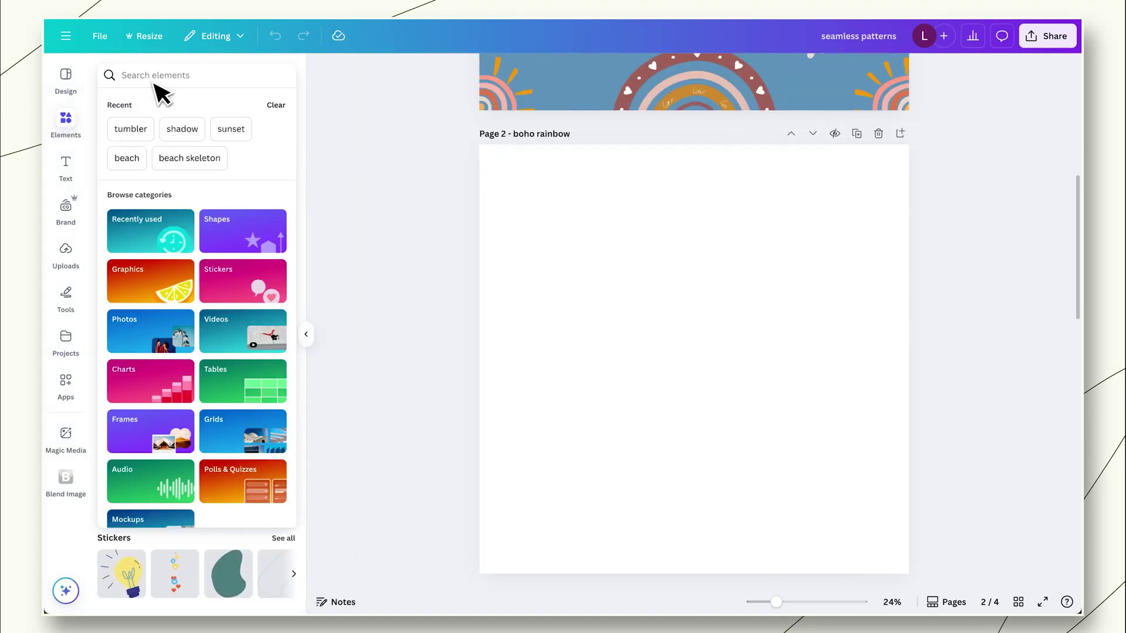
pyautogui.write('boho rainbow')
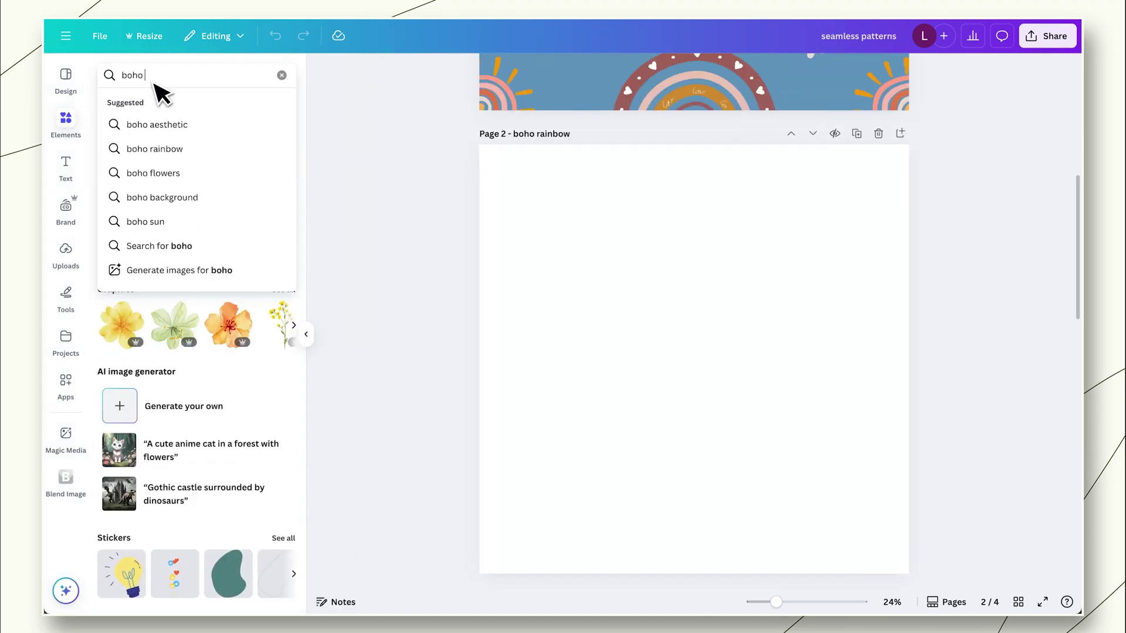
pyautogui.press('Return')
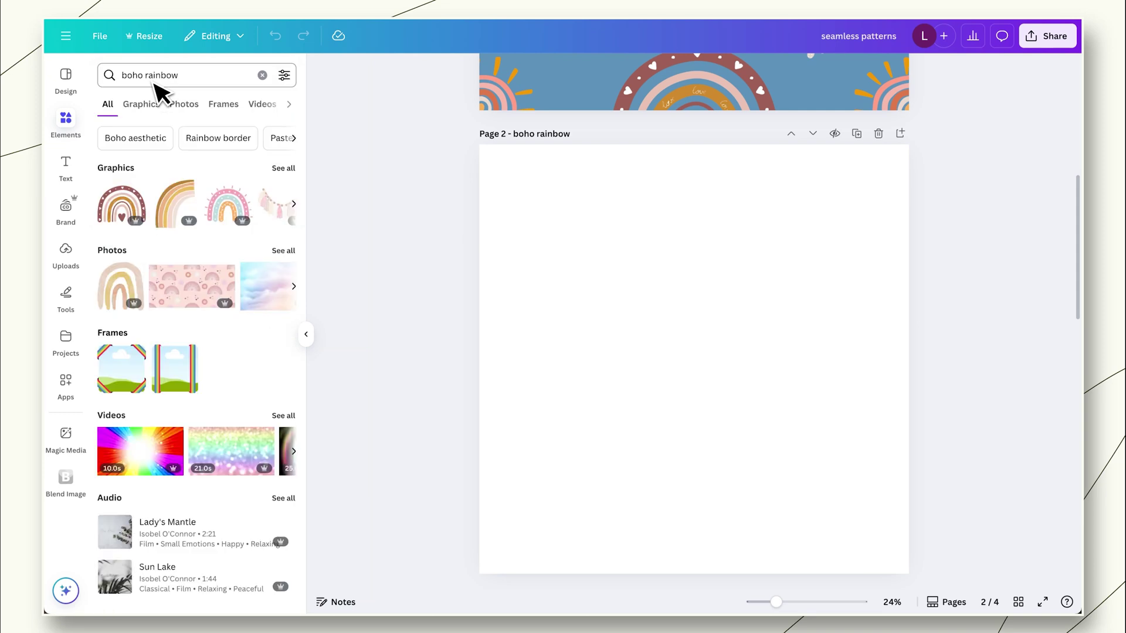
pyautogui.click(282, 169)
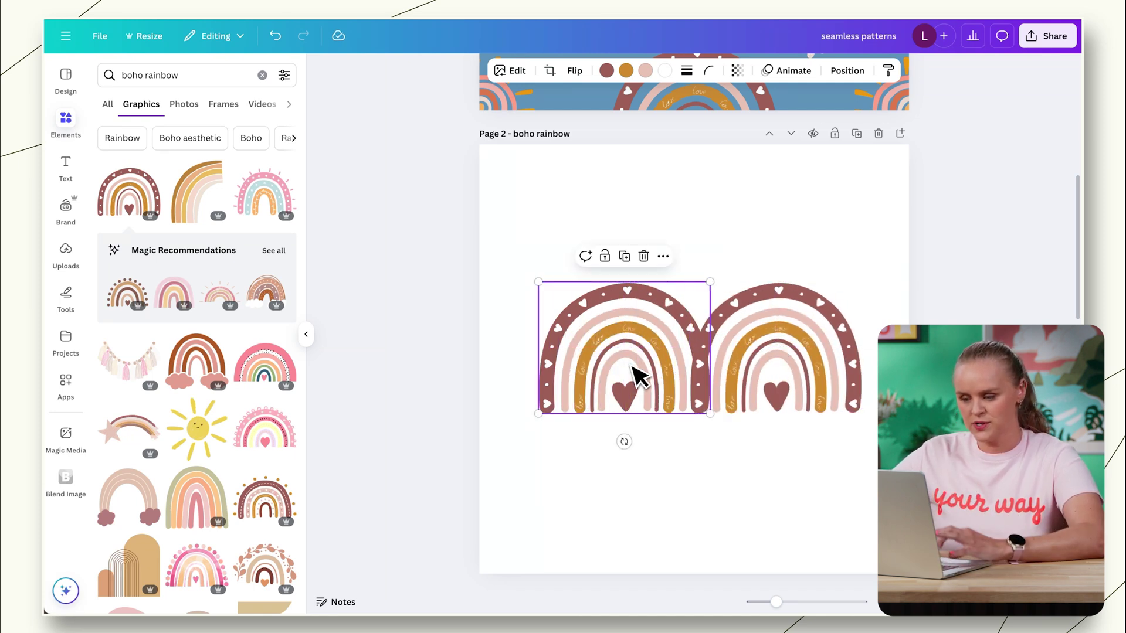
# Position rainbows overhanging the left, right, top and bottom edges of Page 2.
pyautogui.moveTo(643, 375); pyautogui.dragTo(488, 371)
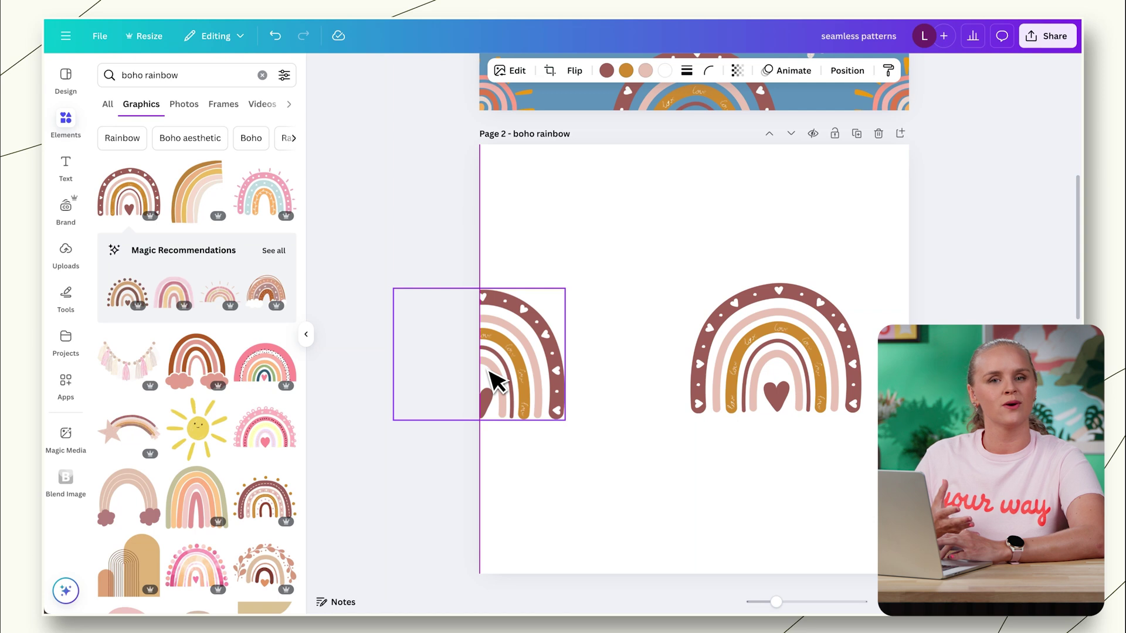
pyautogui.moveTo(495, 381); pyautogui.dragTo(492, 378)
pyautogui.click(821, 393)
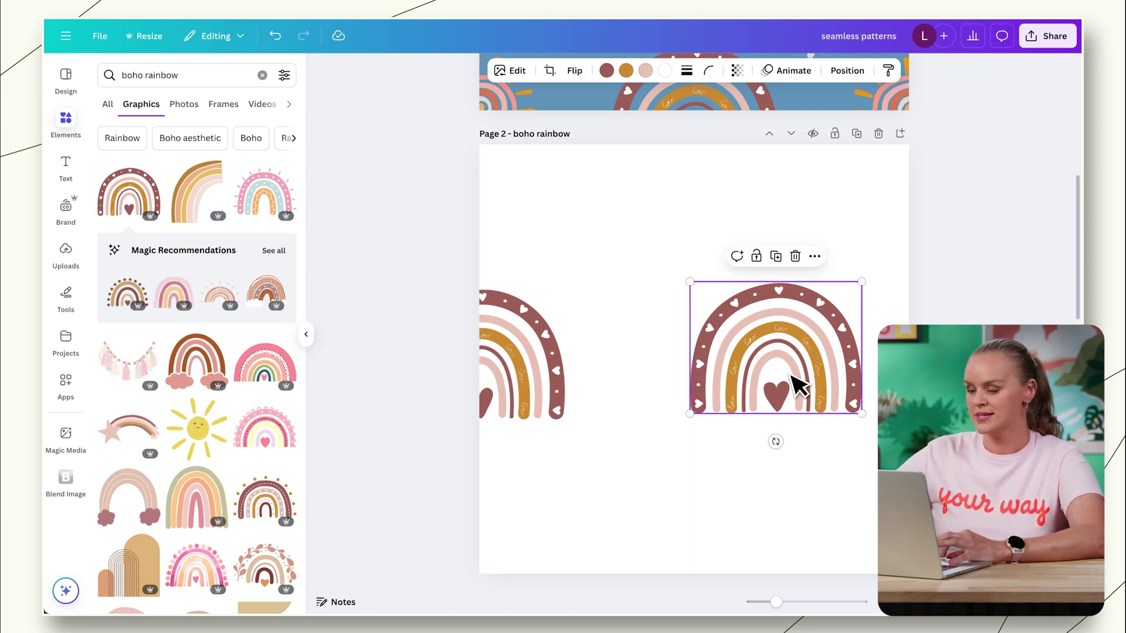
pyautogui.moveTo(796, 382); pyautogui.dragTo(929, 387)
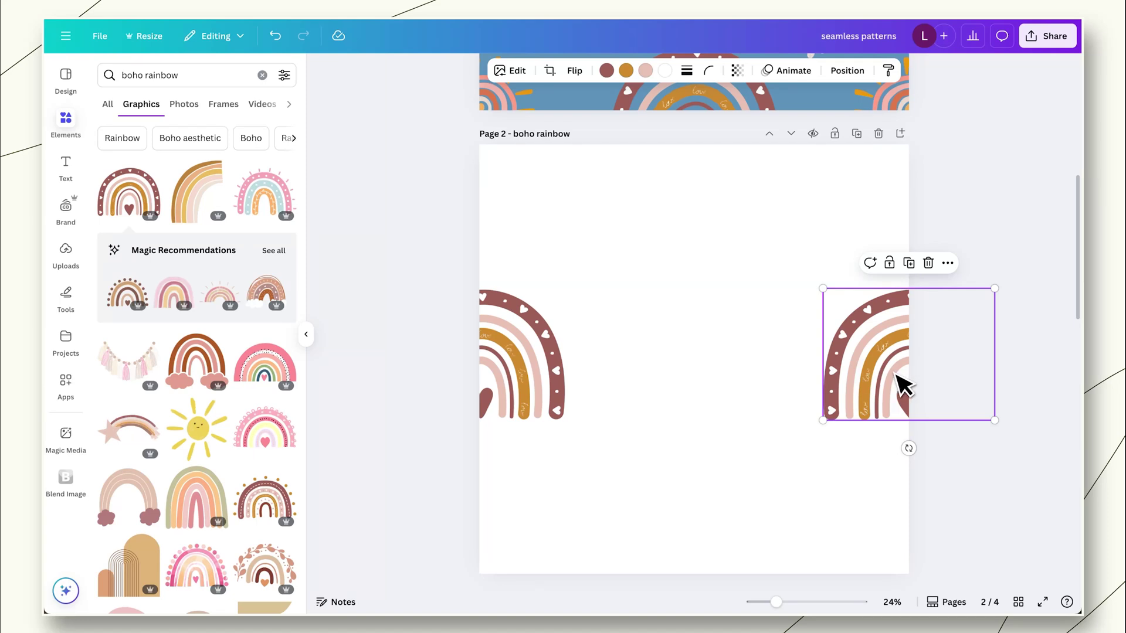
pyautogui.moveTo(896, 373); pyautogui.dragTo(680, 170)
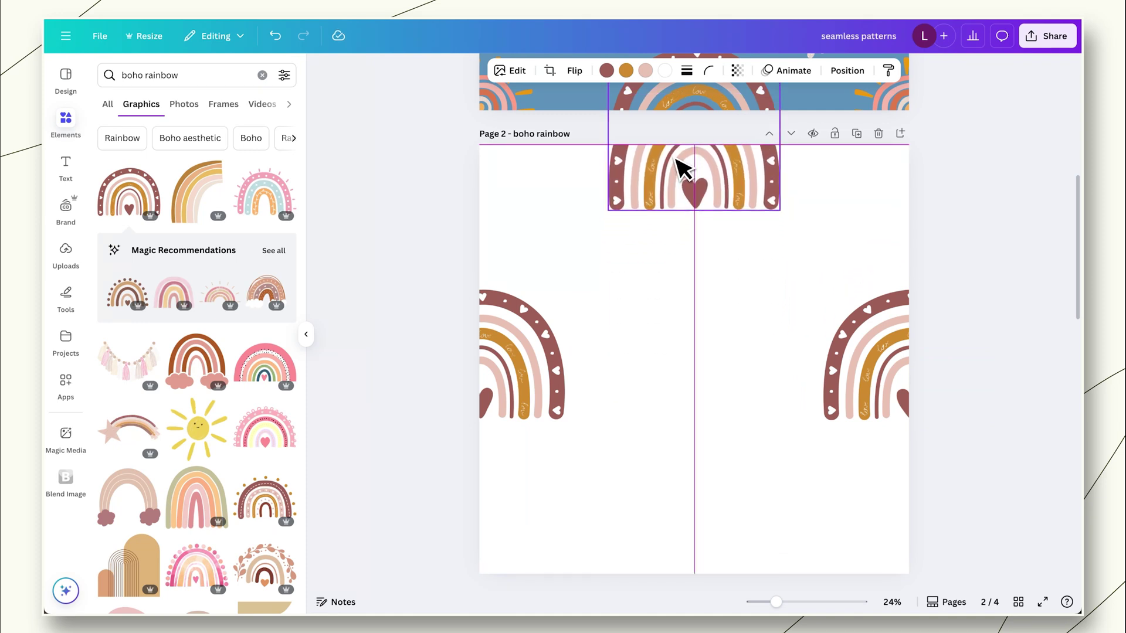
pyautogui.moveTo(676, 158); pyautogui.dragTo(705, 600)
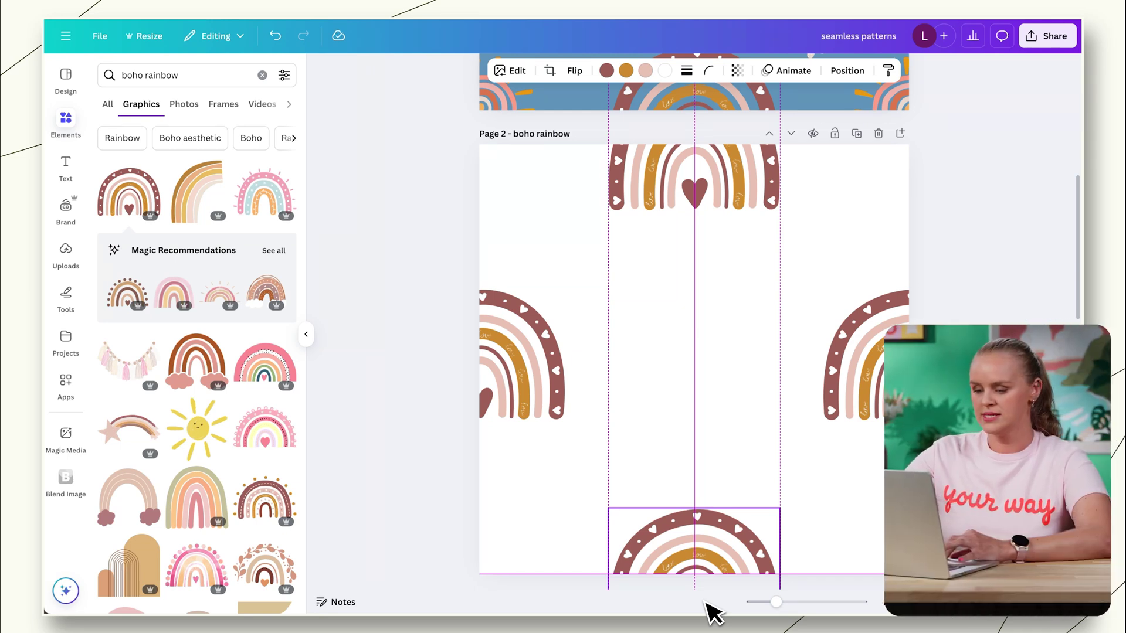
pyautogui.moveTo(705, 601); pyautogui.dragTo(679, 603)
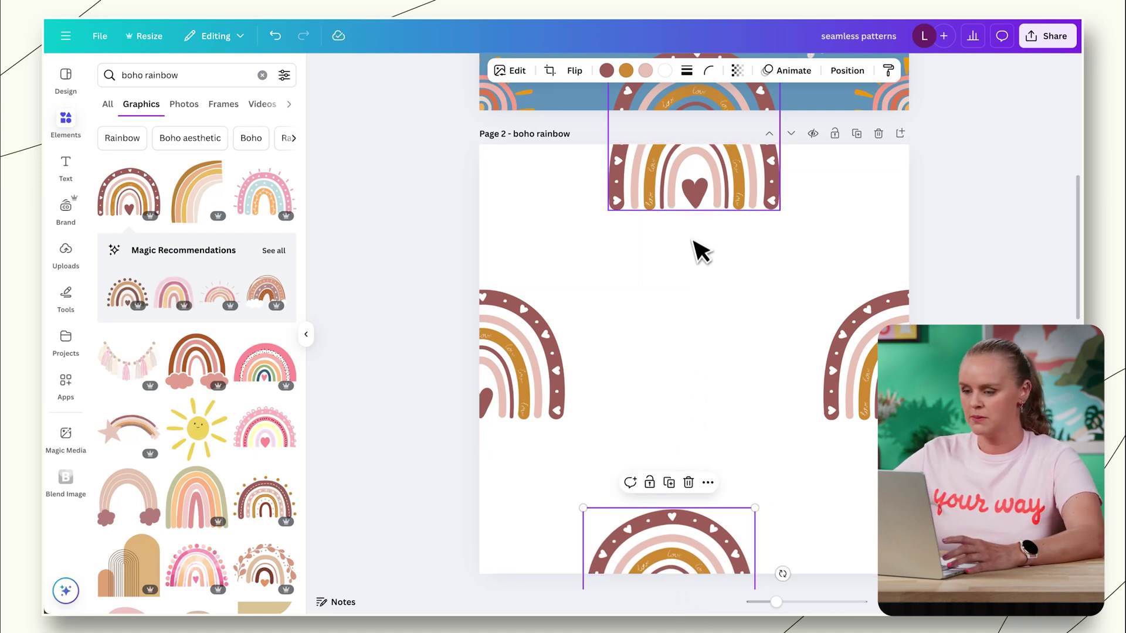
# Center-align the top and bottom rainbows with each other via Align elements.
pyautogui.keyDown('shift'); pyautogui.click(695, 204); pyautogui.keyUp('shift')
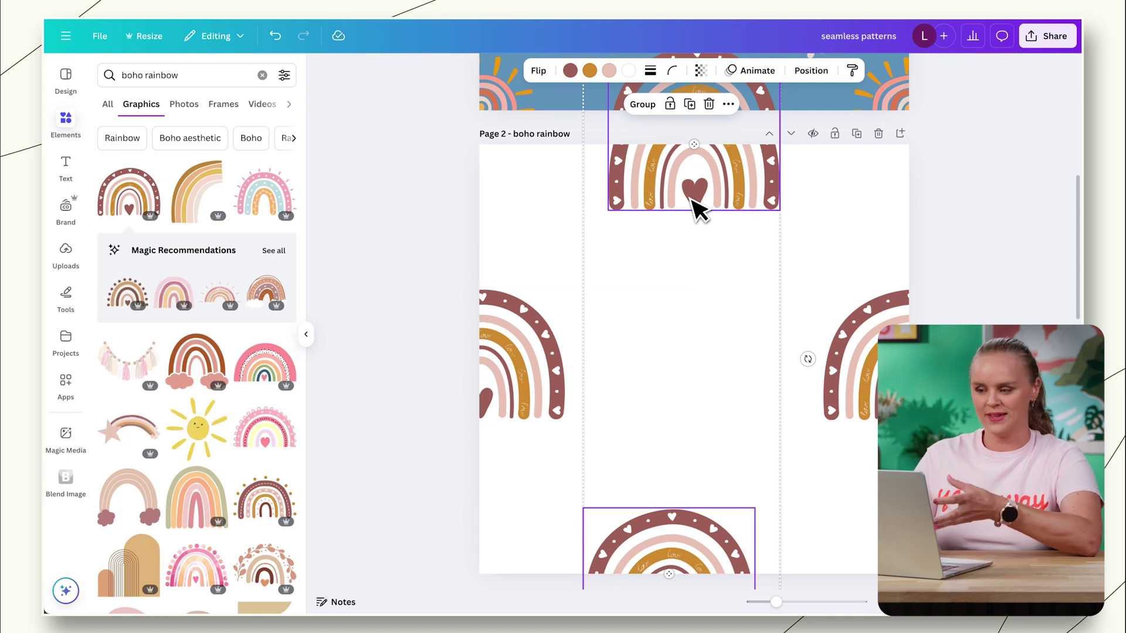
pyautogui.rightClick(692, 200)
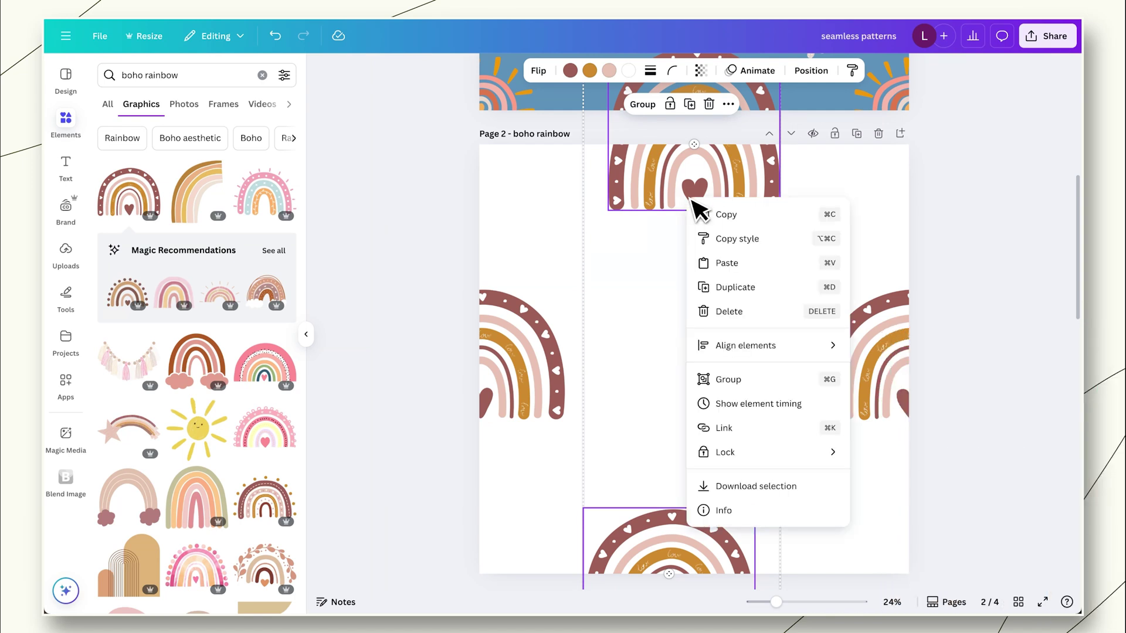
pyautogui.moveTo(752, 347)
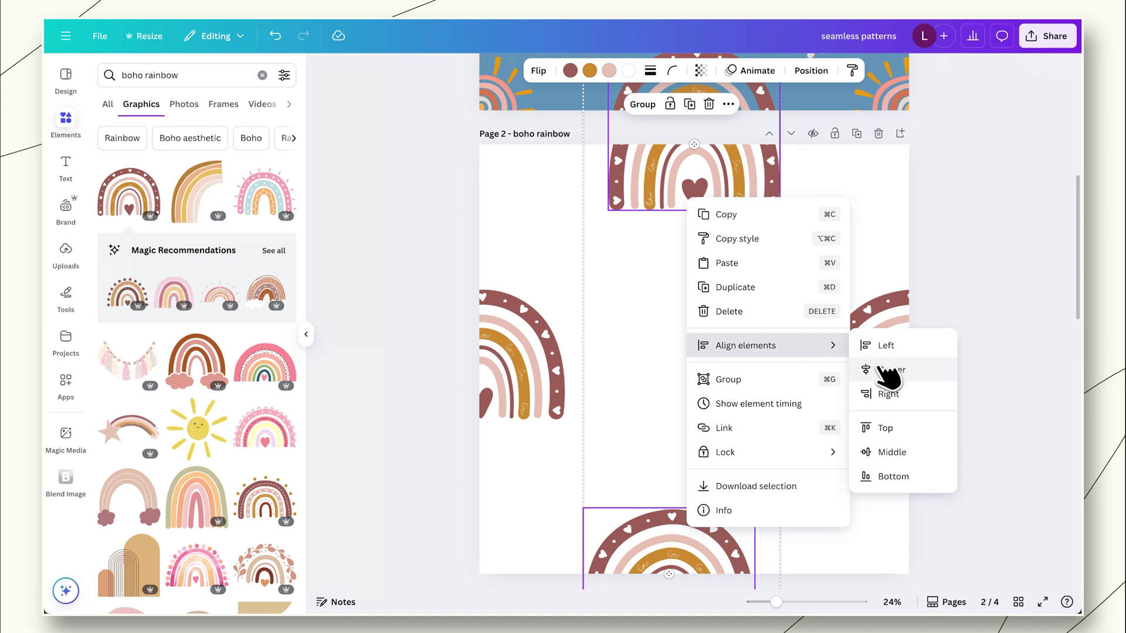
pyautogui.click(889, 370)
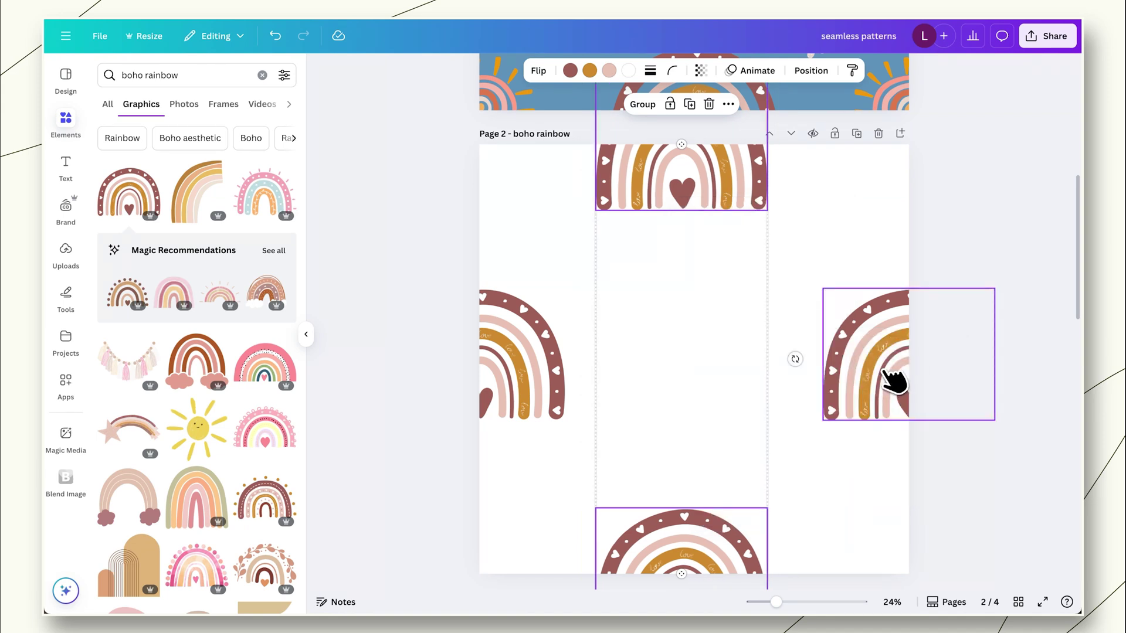
pyautogui.click(727, 383)
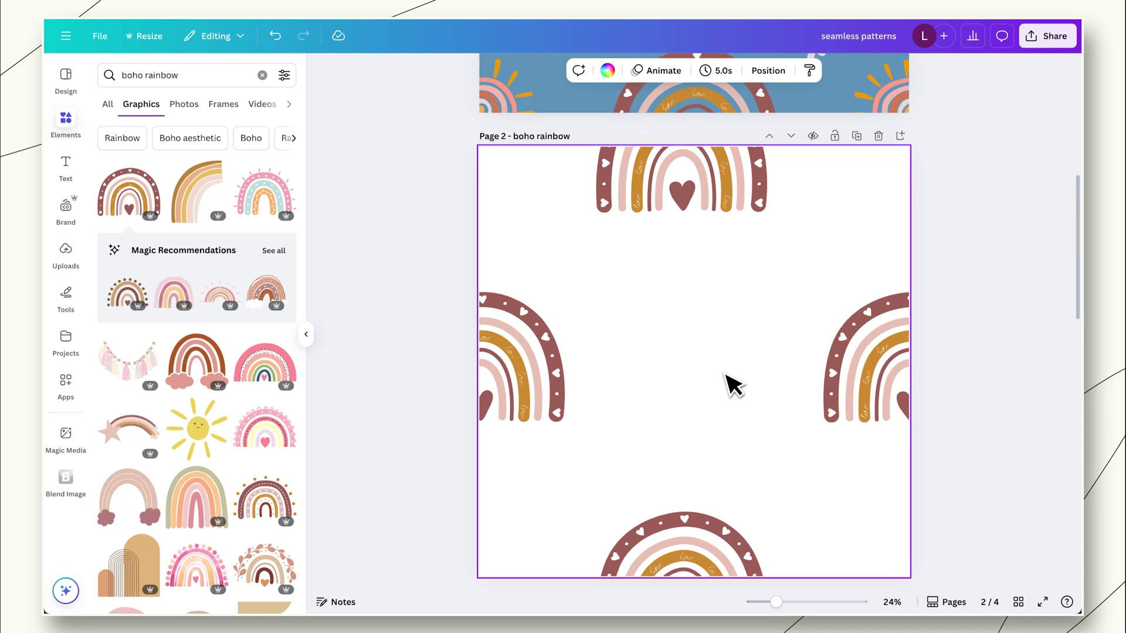
# Search Elements for 'sun' and add the swirl boho sun to page 2.
pyautogui.scroll(5, 729, 384)
pyautogui.scroll(3, 730, 384)
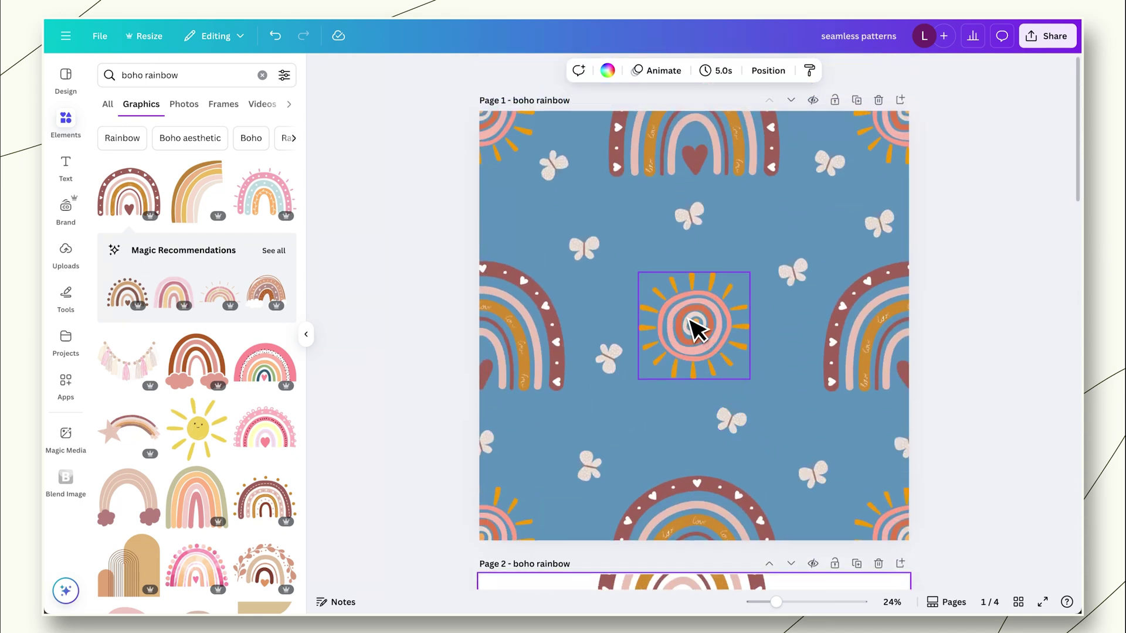
pyautogui.scroll(-6, 688, 320)
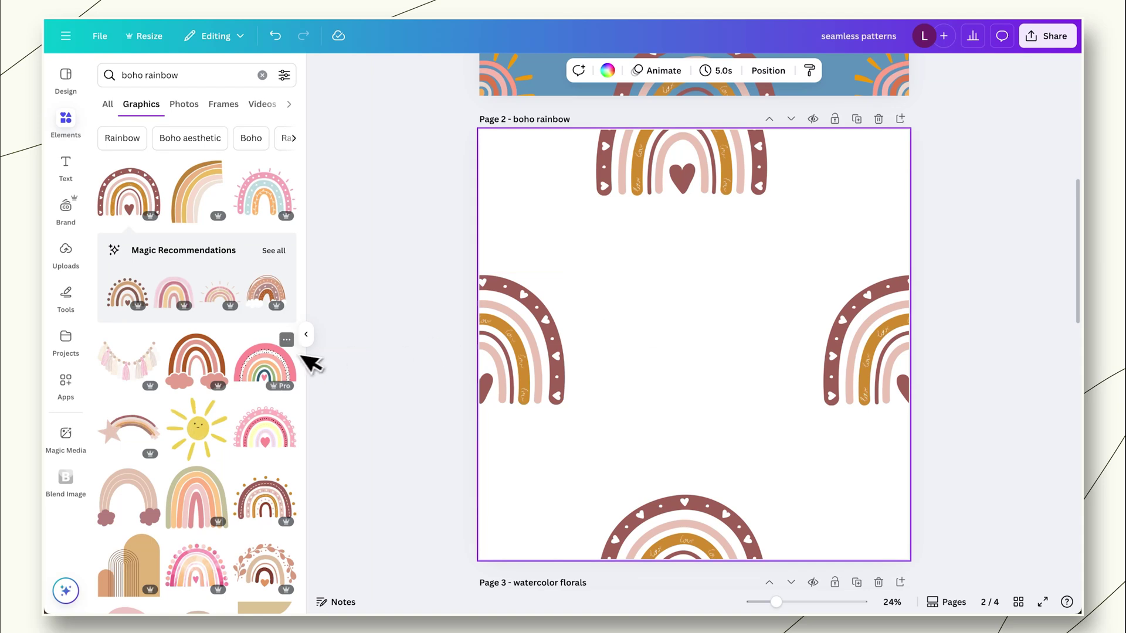
pyautogui.scroll(-3, 210, 384)
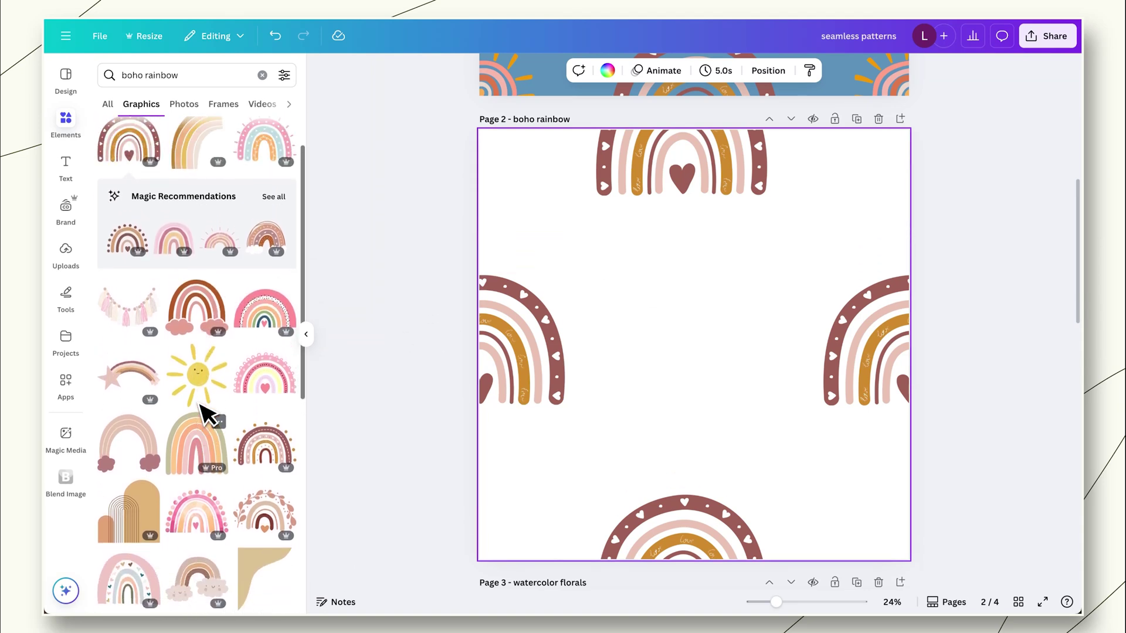
pyautogui.scroll(-3, 207, 410)
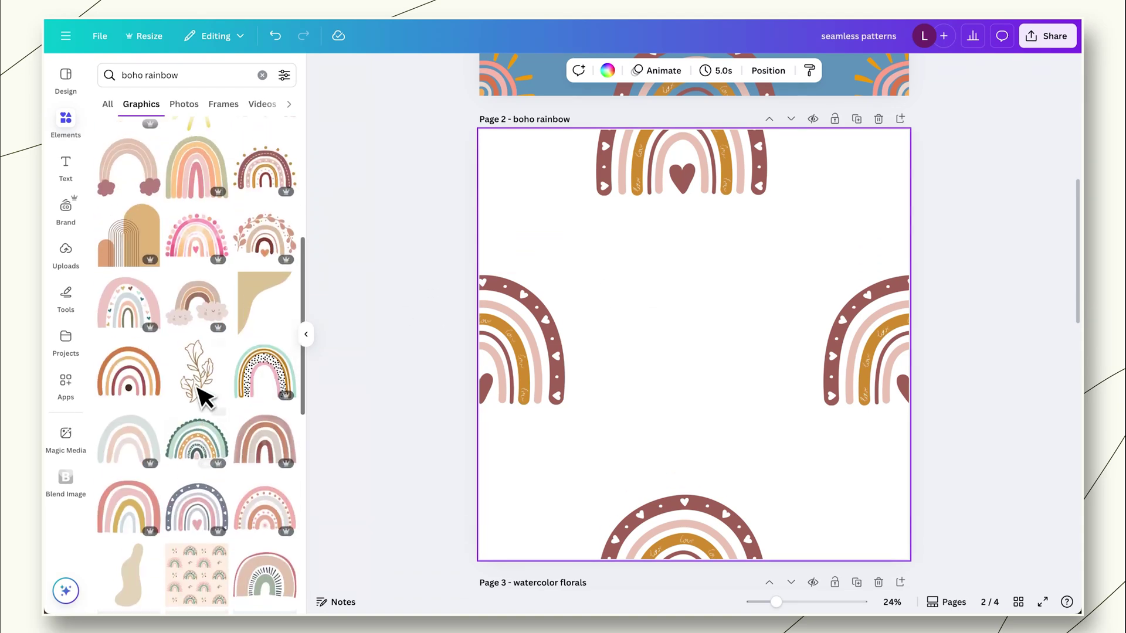
pyautogui.click(146, 76)
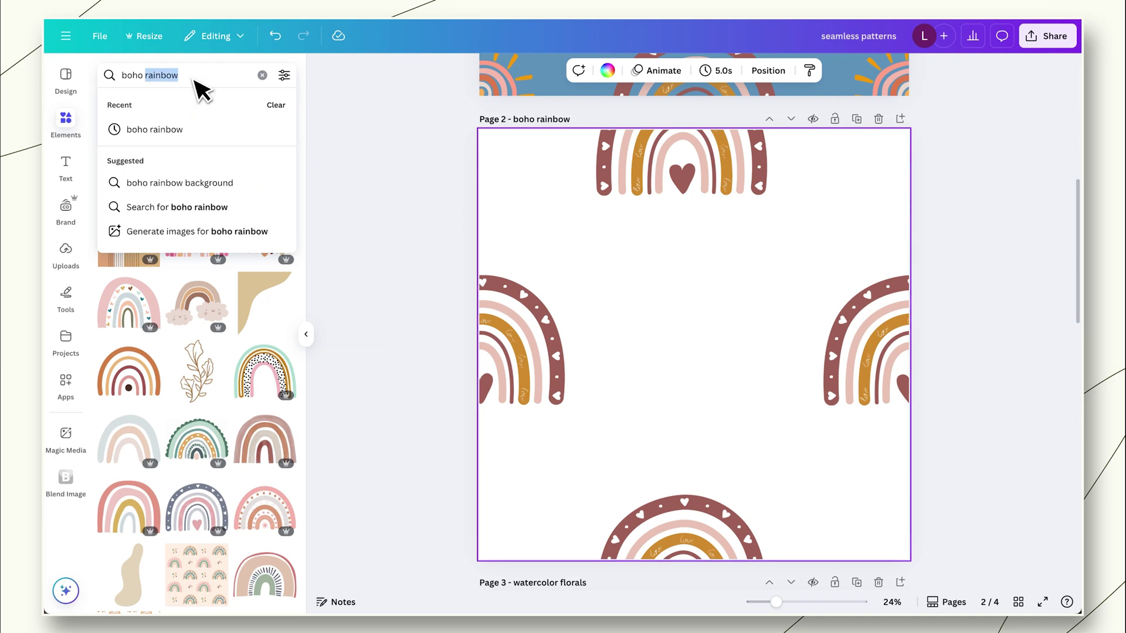
pyautogui.write('sun')
pyautogui.press('Return')
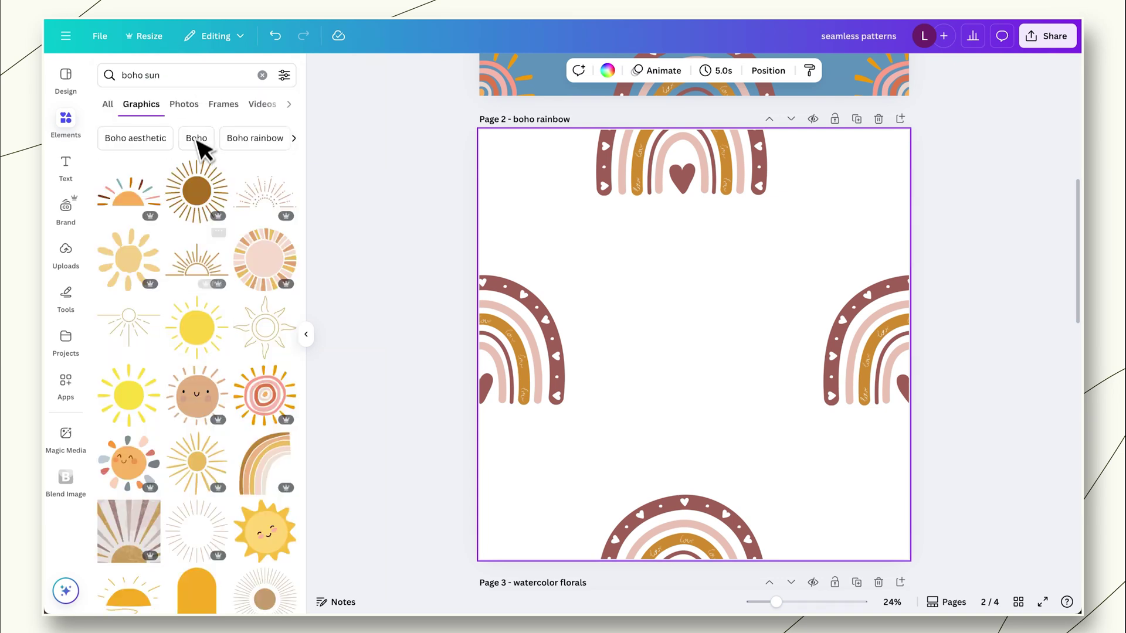
pyautogui.scroll(-2, 217, 251)
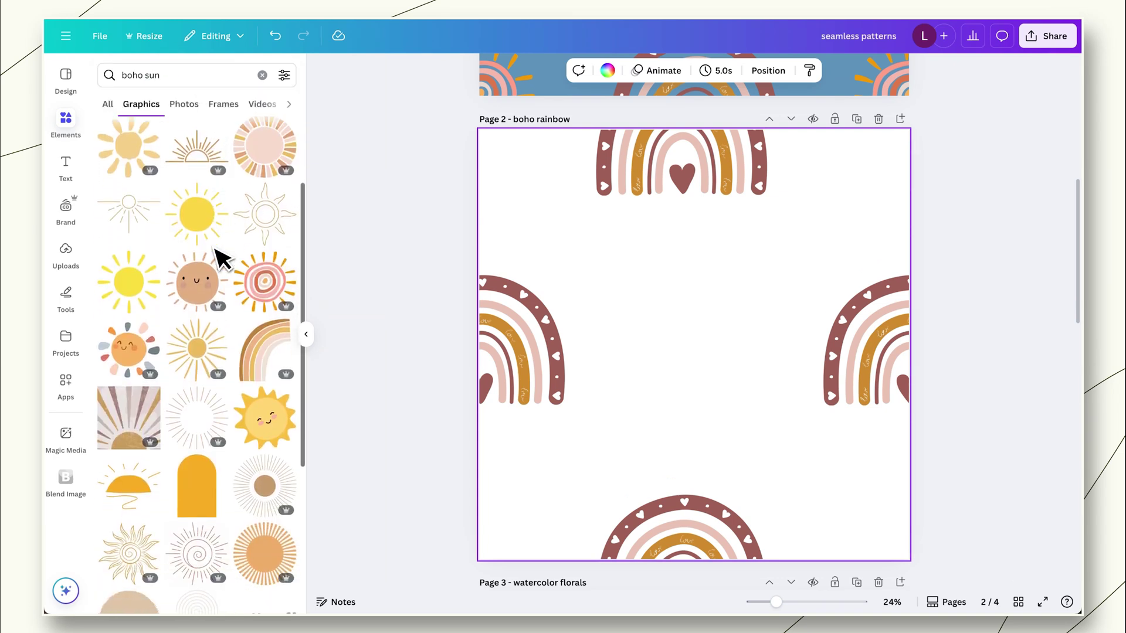
pyautogui.click(267, 286)
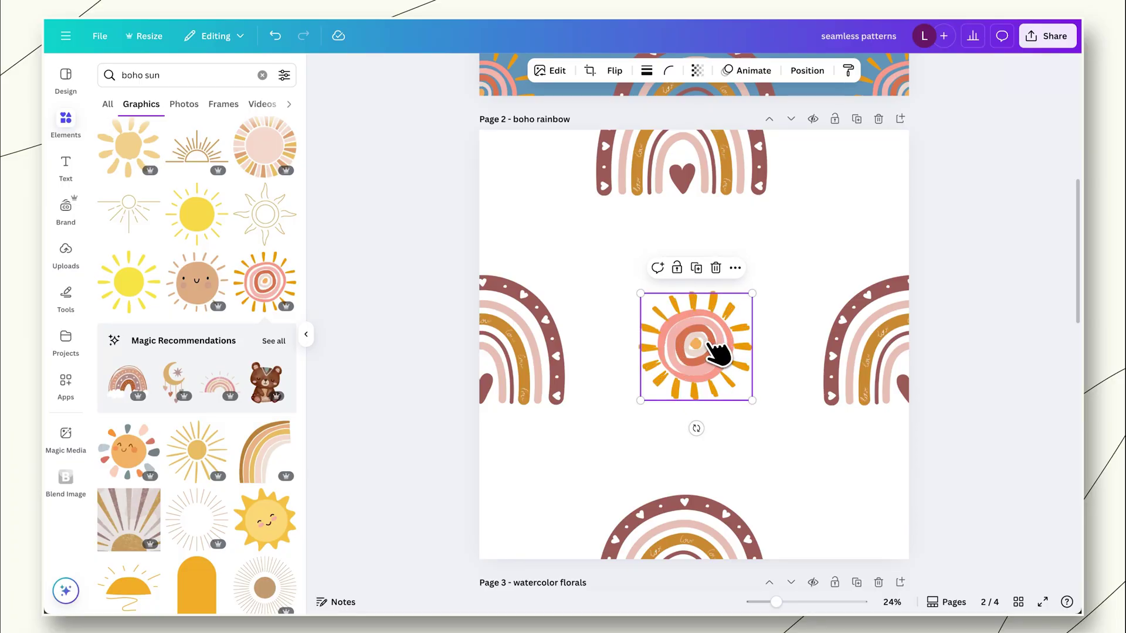
# Place sun copies cropped on the top-left, top-right and bottom-left corners.
pyautogui.moveTo(713, 347); pyautogui.dragTo(541, 202)
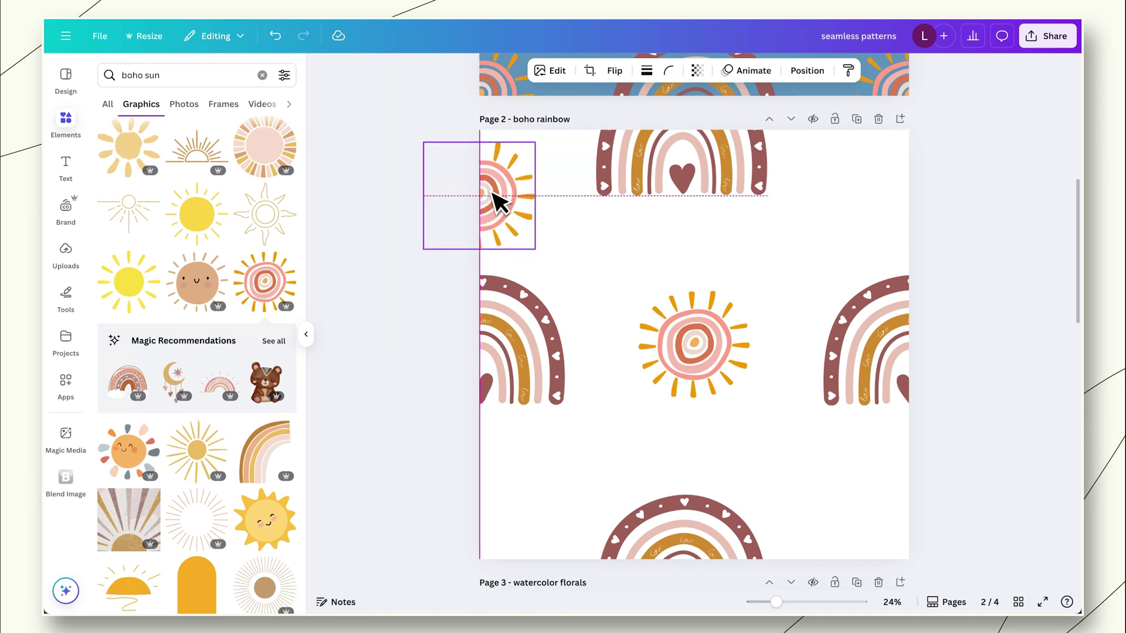
pyautogui.moveTo(493, 190); pyautogui.dragTo(493, 148)
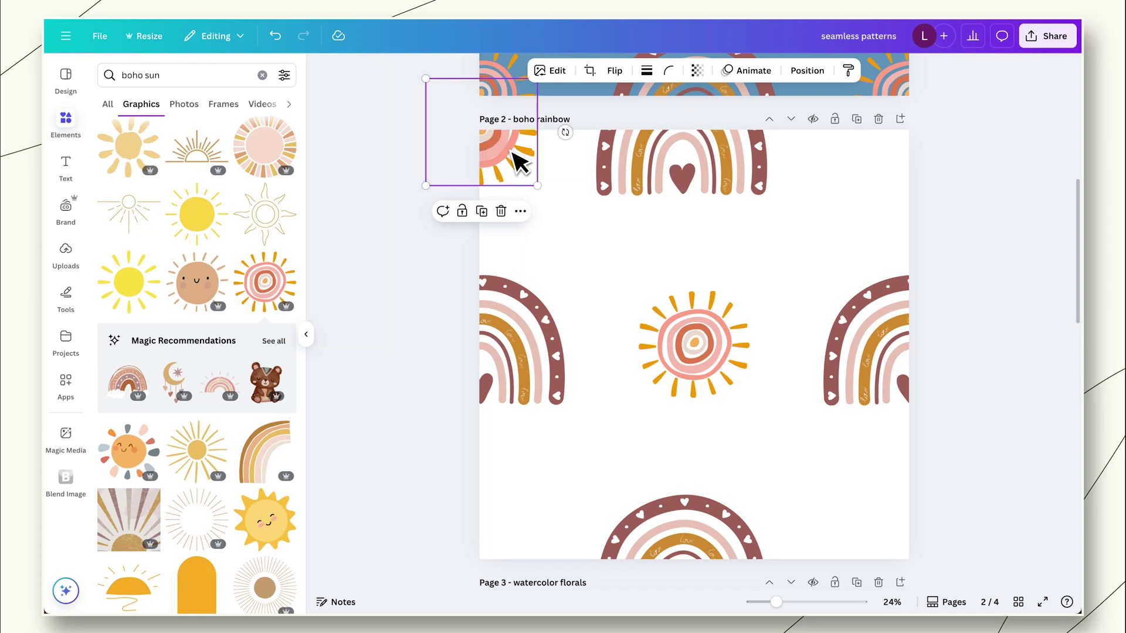
pyautogui.moveTo(516, 161); pyautogui.dragTo(906, 590)
pyautogui.moveTo(904, 551); pyautogui.dragTo(470, 543)
pyautogui.click(556, 465)
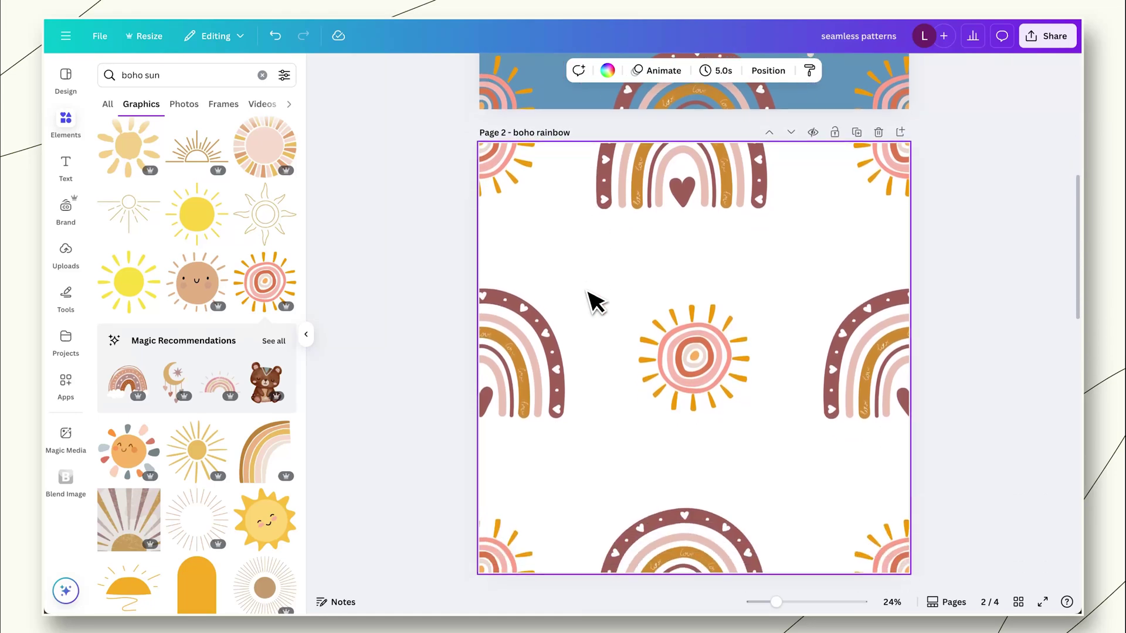
# Search 'butterfly', add a small butterfly and set it above-left of the sun.
pyautogui.click(170, 78)
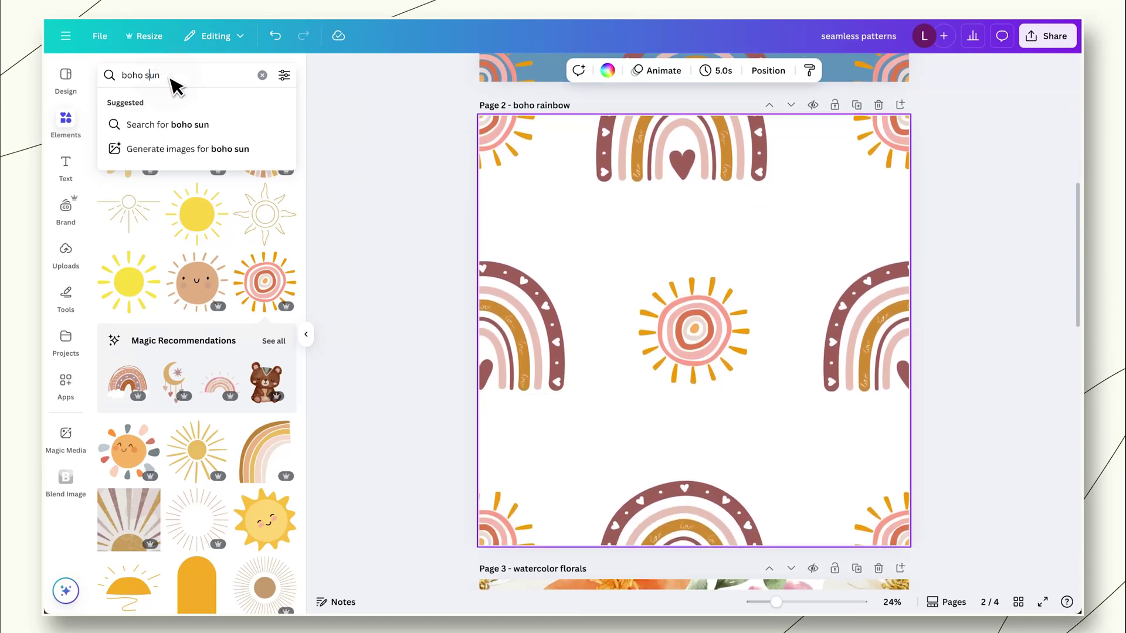
pyautogui.write('butterfly')
pyautogui.press('Return')
pyautogui.click(202, 202)
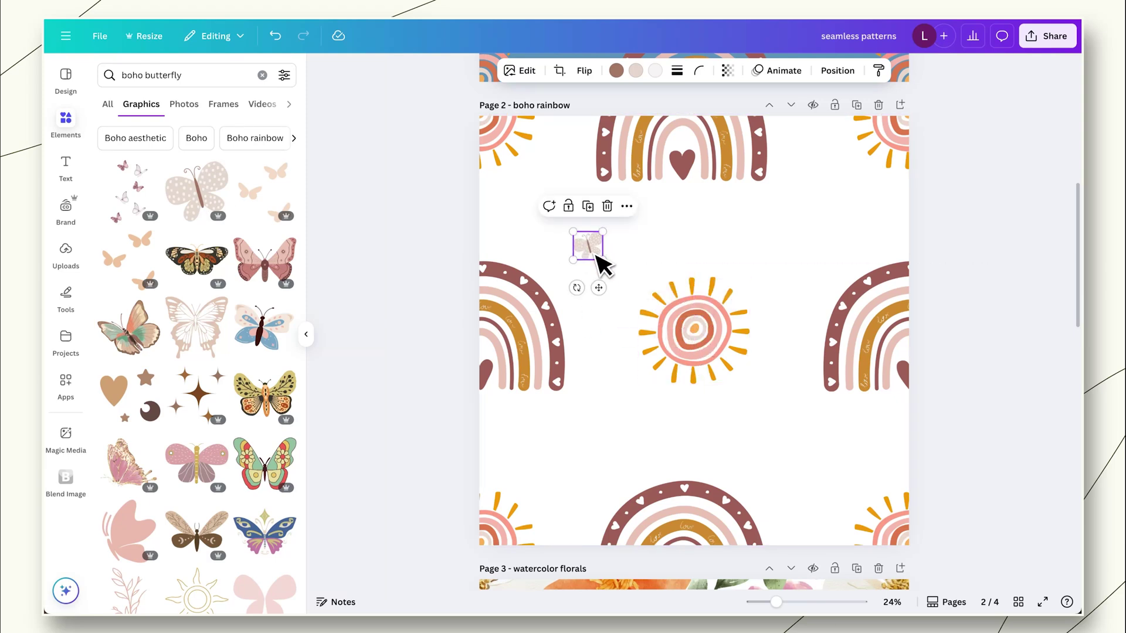
pyautogui.moveTo(598, 288); pyautogui.dragTo(596, 287)
pyautogui.moveTo(590, 238); pyautogui.dragTo(585, 234)
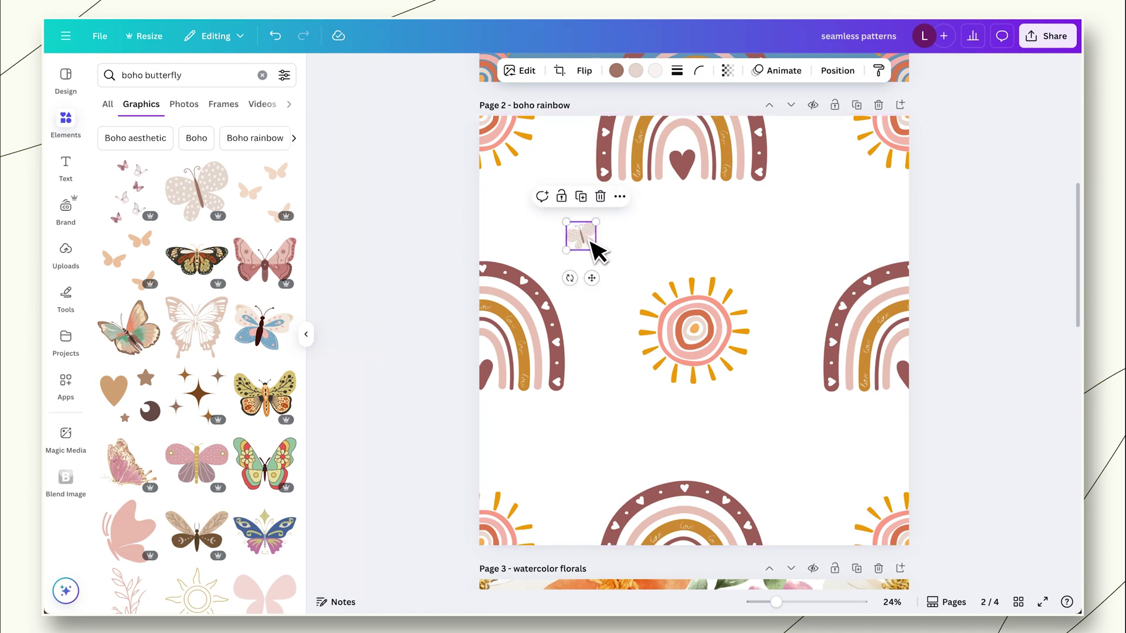
# Scatter butterfly copies around the sun and tilt the one above it about 26 degrees.
pyautogui.moveTo(591, 243); pyautogui.dragTo(711, 234)
pyautogui.click(598, 251)
pyautogui.moveTo(598, 251); pyautogui.dragTo(608, 351)
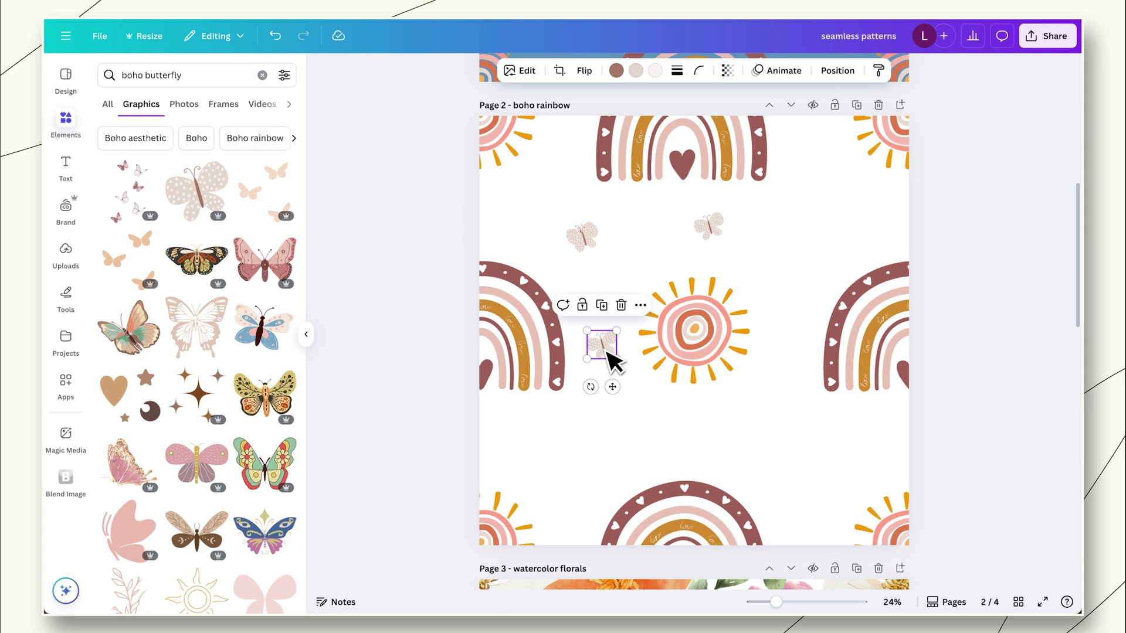
pyautogui.moveTo(593, 251); pyautogui.dragTo(833, 220)
pyautogui.click(719, 237)
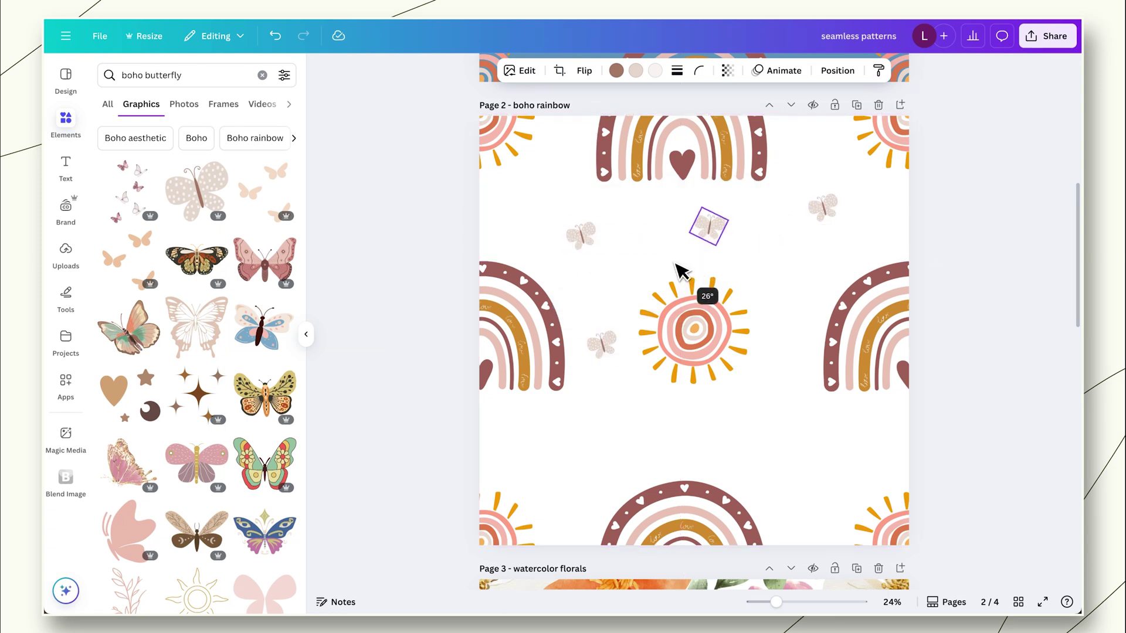
pyautogui.moveTo(682, 271); pyautogui.dragTo(750, 254)
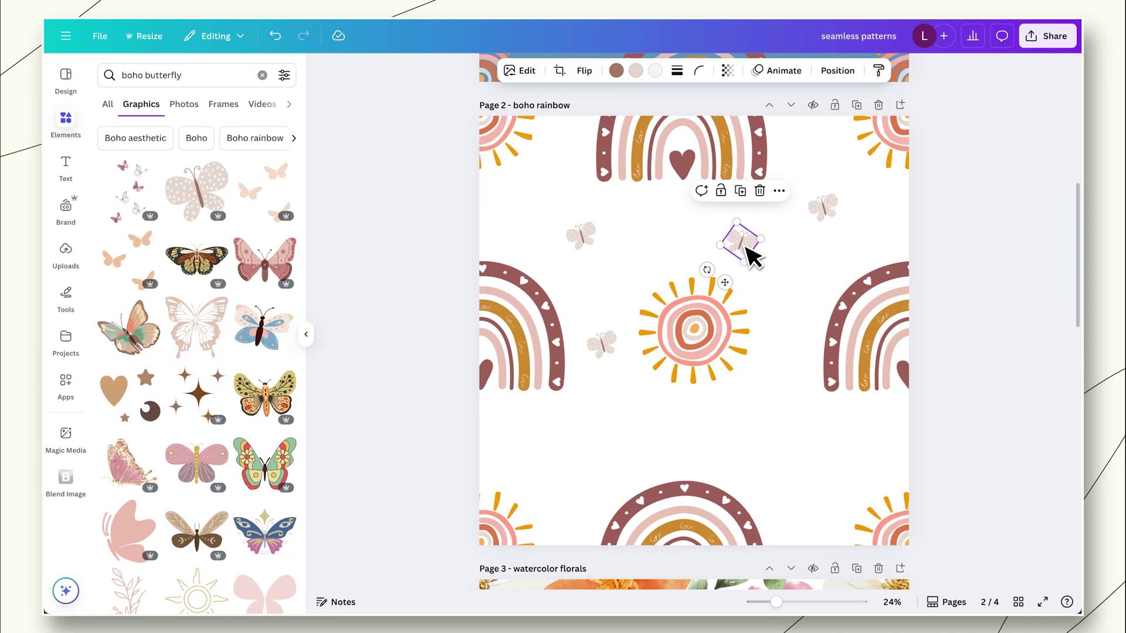
pyautogui.click(593, 237)
pyautogui.moveTo(572, 218); pyautogui.dragTo(519, 231)
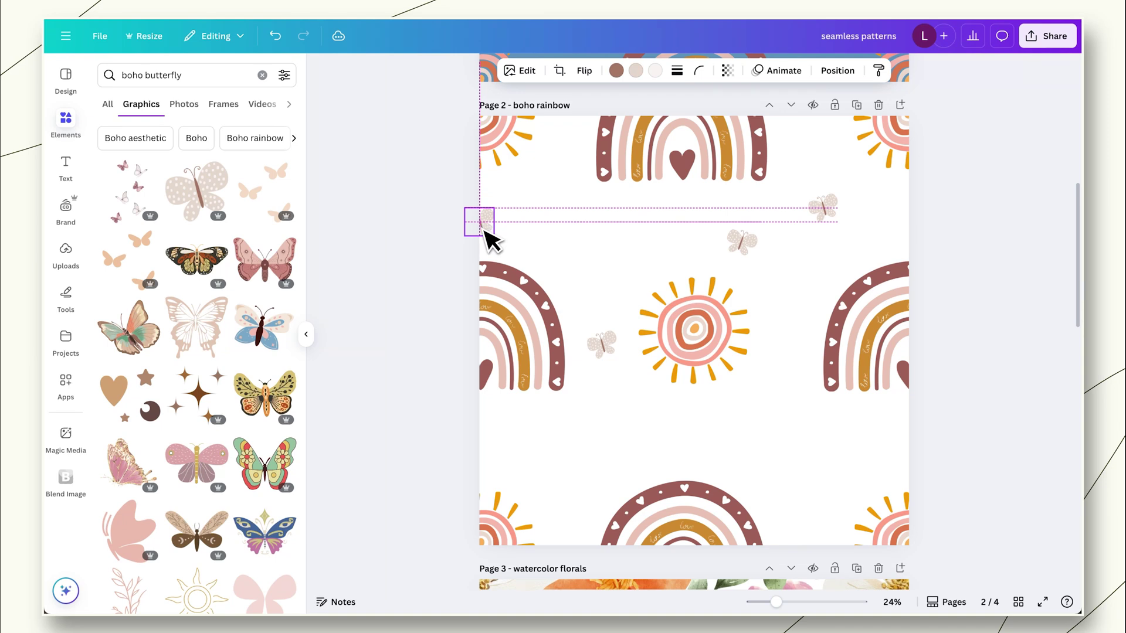
# Place matching butterflies on the left and right page edges and align them.
pyautogui.moveTo(487, 231); pyautogui.dragTo(486, 237)
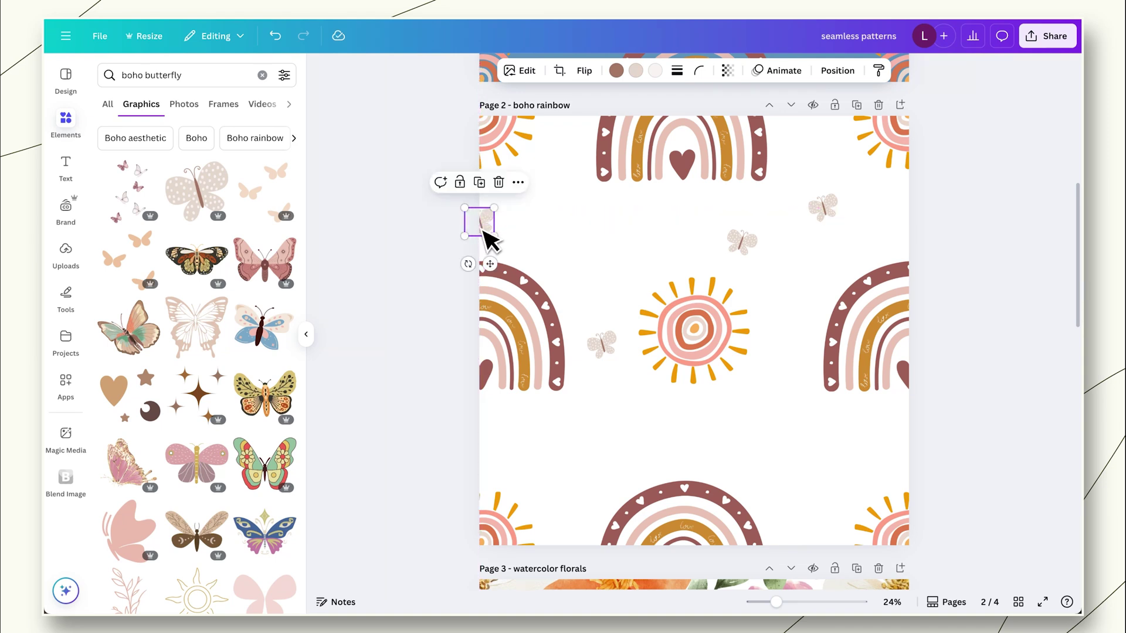
pyautogui.moveTo(823, 209); pyautogui.dragTo(830, 217)
pyautogui.click(490, 225)
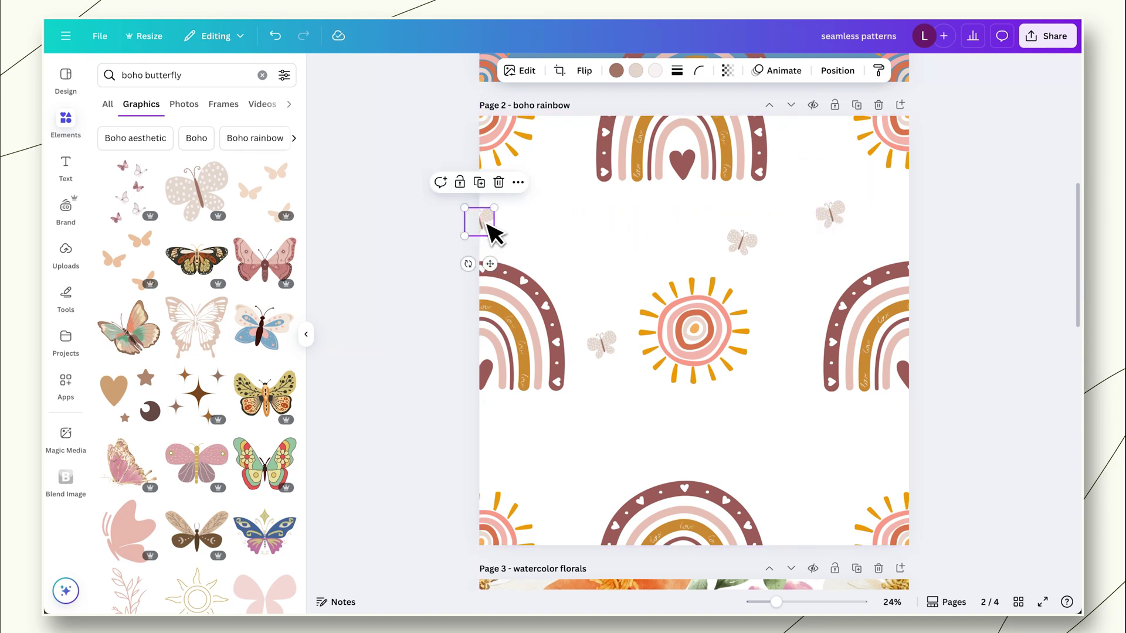
pyautogui.moveTo(492, 227); pyautogui.dragTo(917, 235)
pyautogui.rightClick(510, 225)
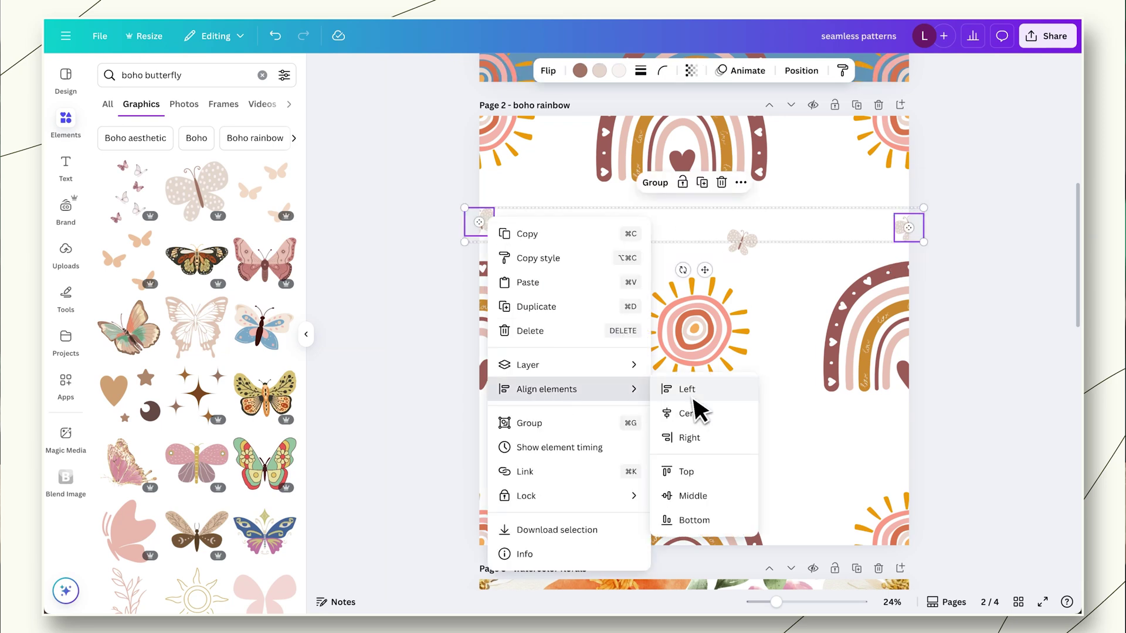
pyautogui.click(741, 240)
# Add lower-left butterflies plus a top/bottom edge pair, aligned with each other.
pyautogui.moveTo(742, 241); pyautogui.dragTo(786, 434)
pyautogui.click(744, 243)
pyautogui.moveTo(756, 264); pyautogui.dragTo(603, 477)
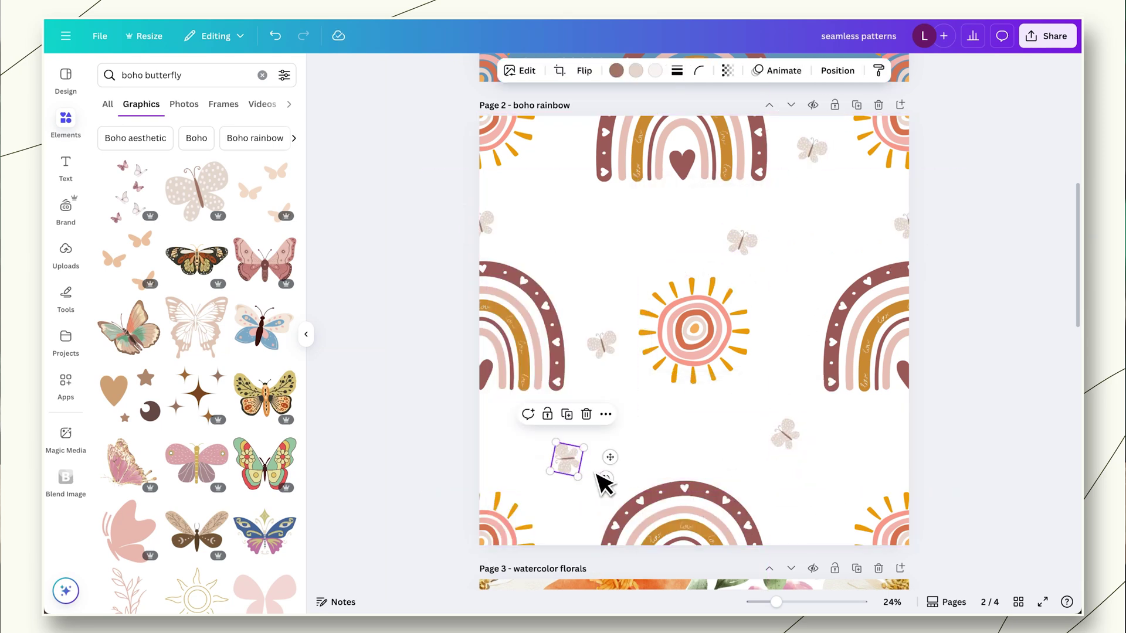
pyautogui.moveTo(786, 434); pyautogui.dragTo(808, 539)
pyautogui.moveTo(808, 538); pyautogui.dragTo(488, 463)
pyautogui.rightClick(804, 124)
pyautogui.click(829, 227)
# Fill the remaining gaps with more butterfly copies, including one above-right of the sun.
pyautogui.keyDown('shift'); pyautogui.click(903, 446); pyautogui.keyUp('shift')
pyautogui.rightClick(901, 448)
pyautogui.press('Escape')
pyautogui.moveTo(567, 460); pyautogui.dragTo(583, 492)
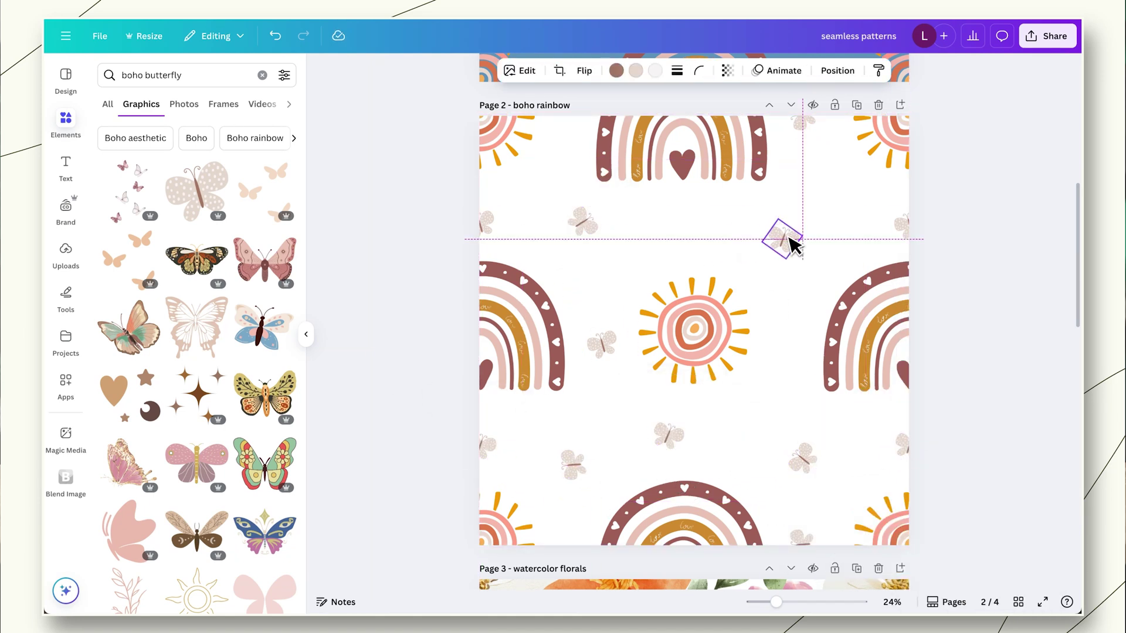
pyautogui.moveTo(793, 243); pyautogui.dragTo(788, 242)
pyautogui.click(722, 244)
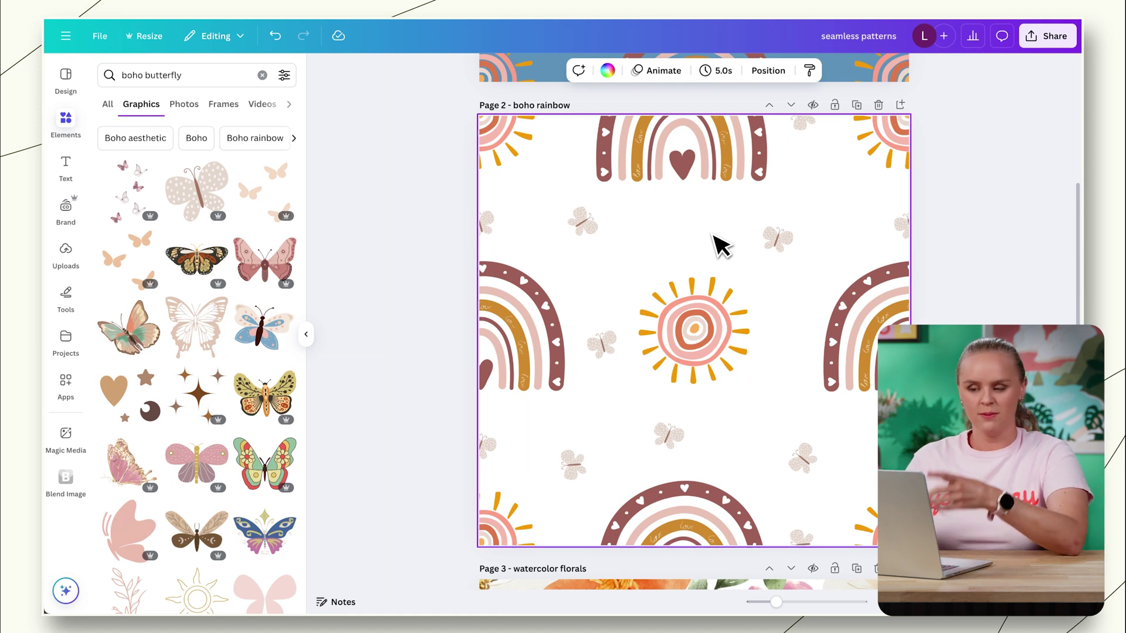
# Set page 2's background to the dusty-blue Azure swatch from Document colors.
pyautogui.click(608, 70)
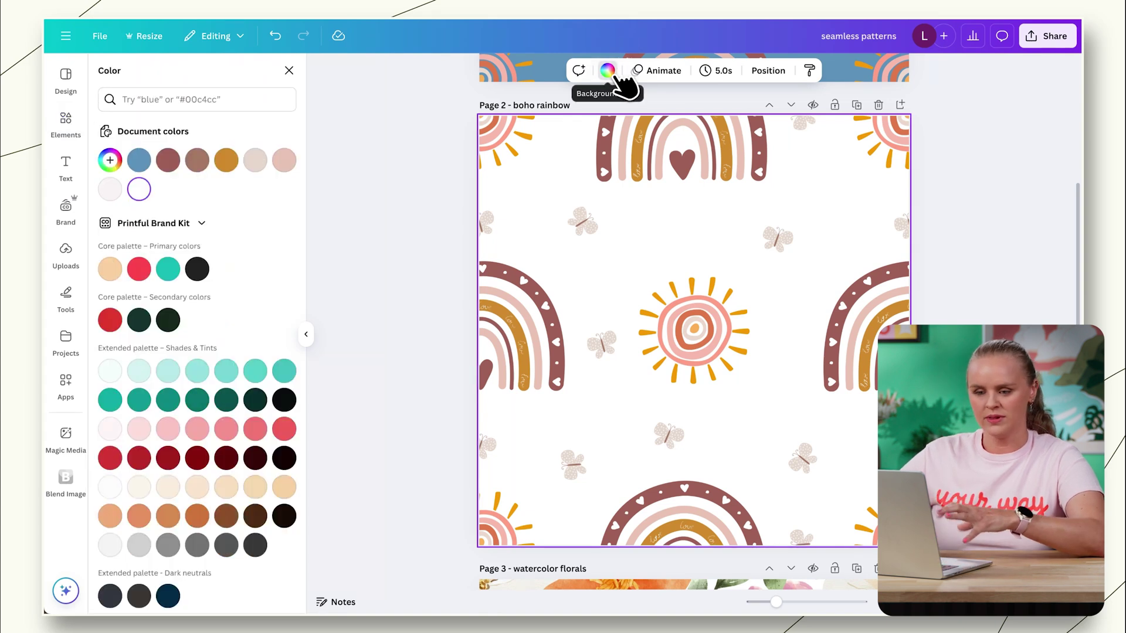
pyautogui.click(143, 162)
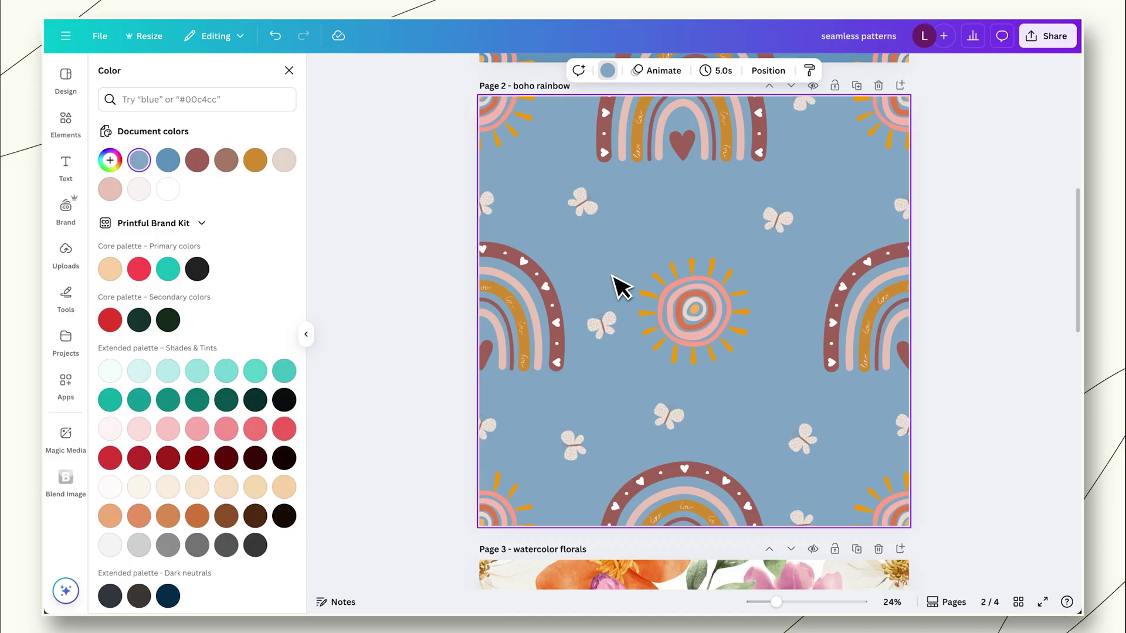
# Add a new blank page after the boho rainbow page 2.
pyautogui.click(900, 85)
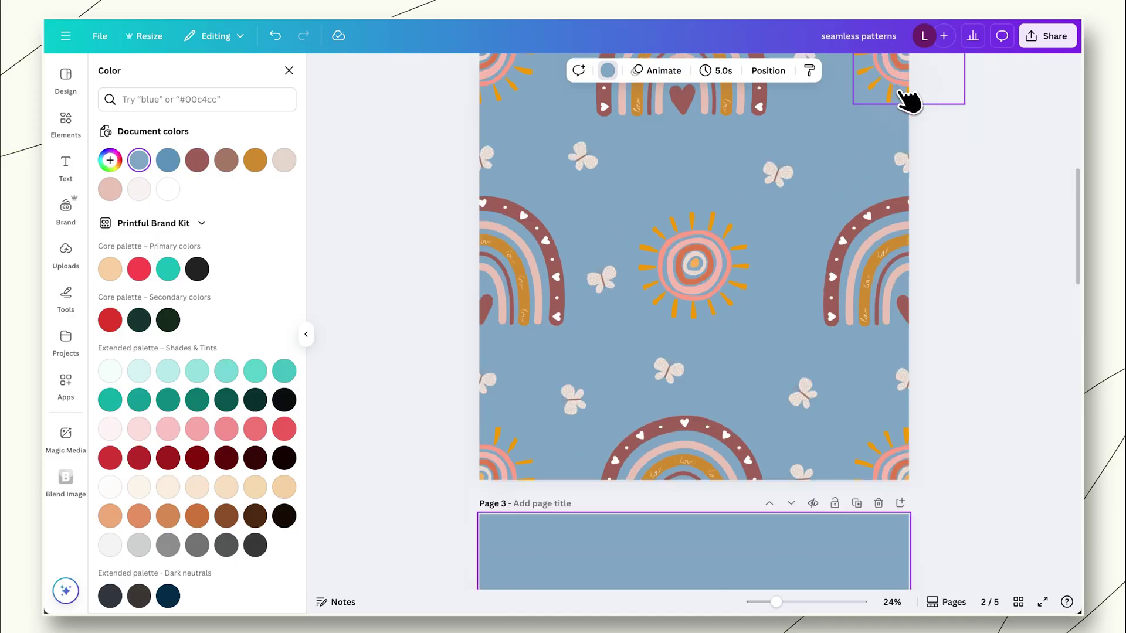
pyautogui.scroll(5, 820, 211)
pyautogui.scroll(2, 762, 245)
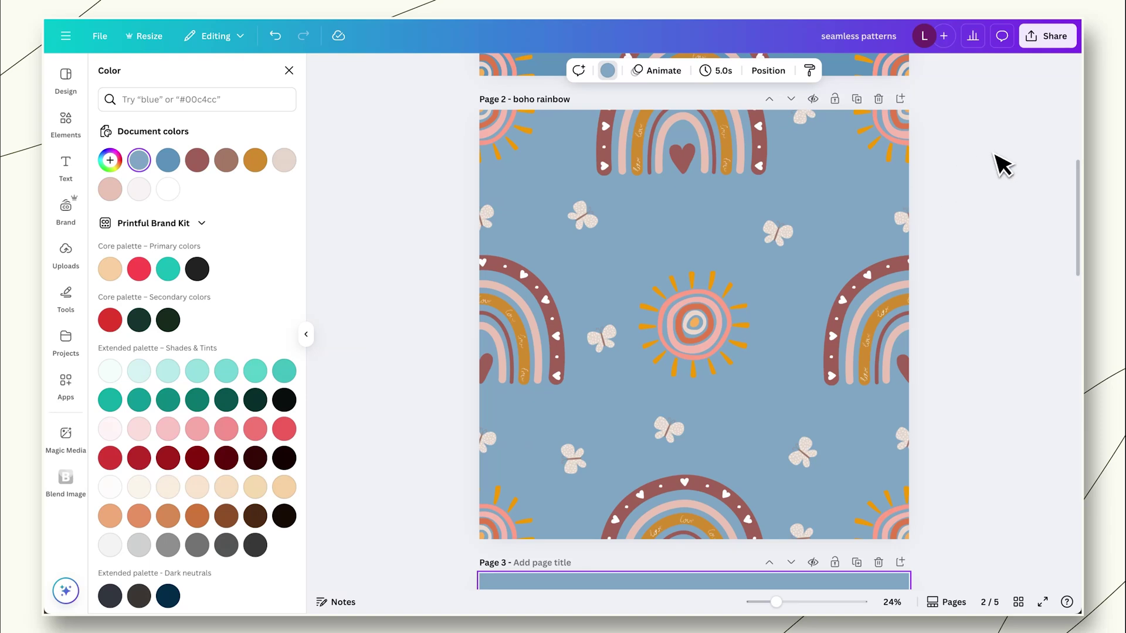
# Download only page 2 as a 3000 × 3000 PNG with transparent background.
pyautogui.click(1047, 35)
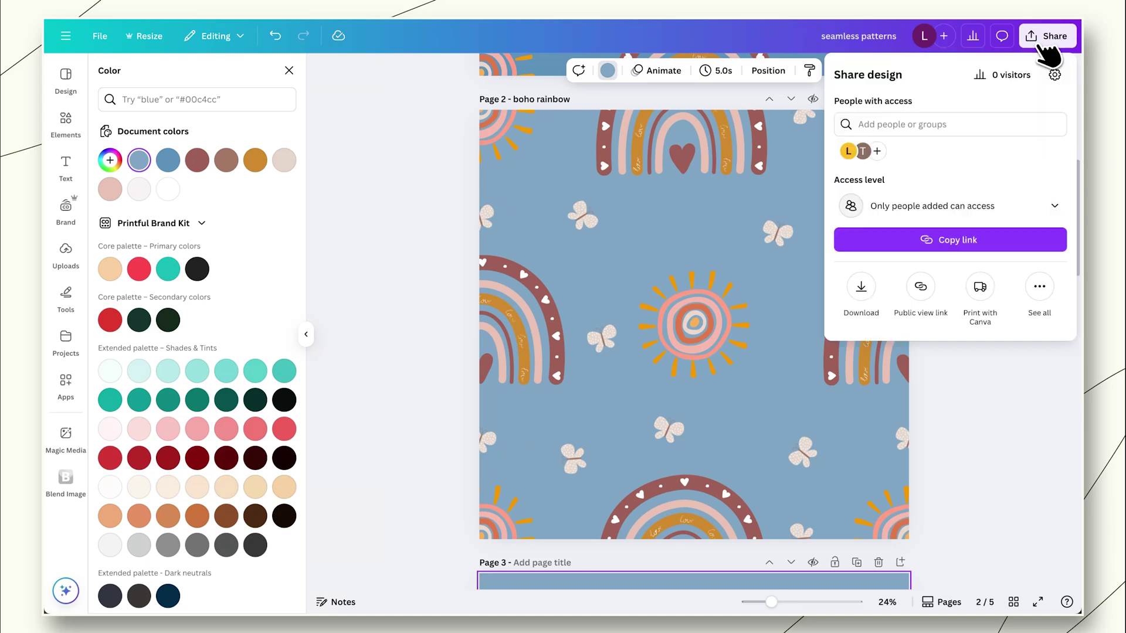
pyautogui.click(862, 293)
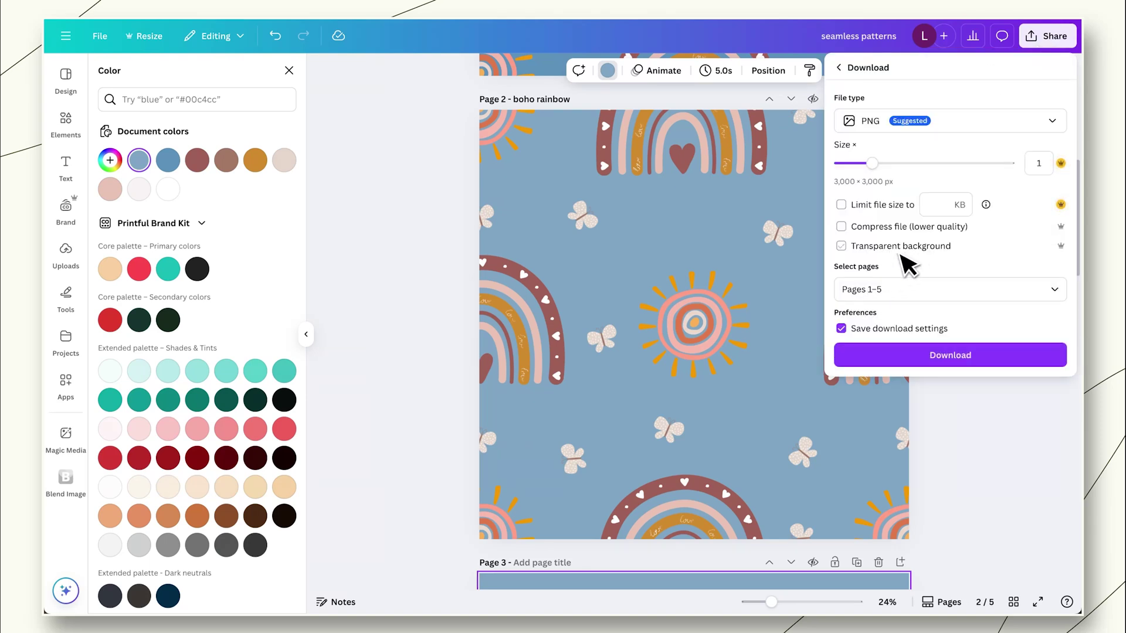
pyautogui.click(870, 289)
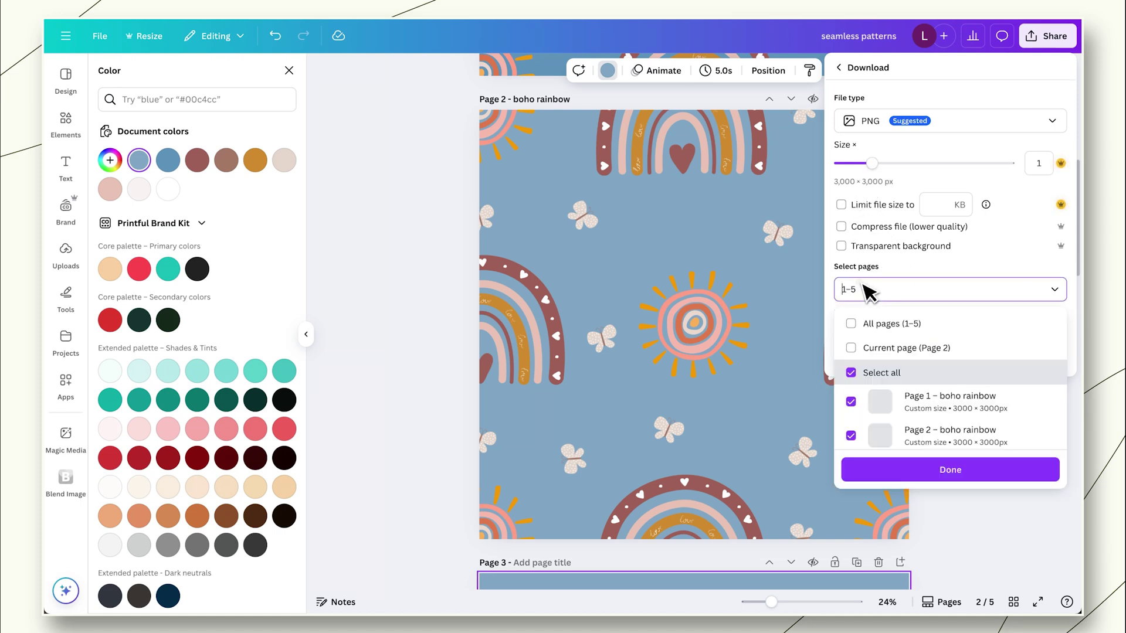
pyautogui.click(851, 347)
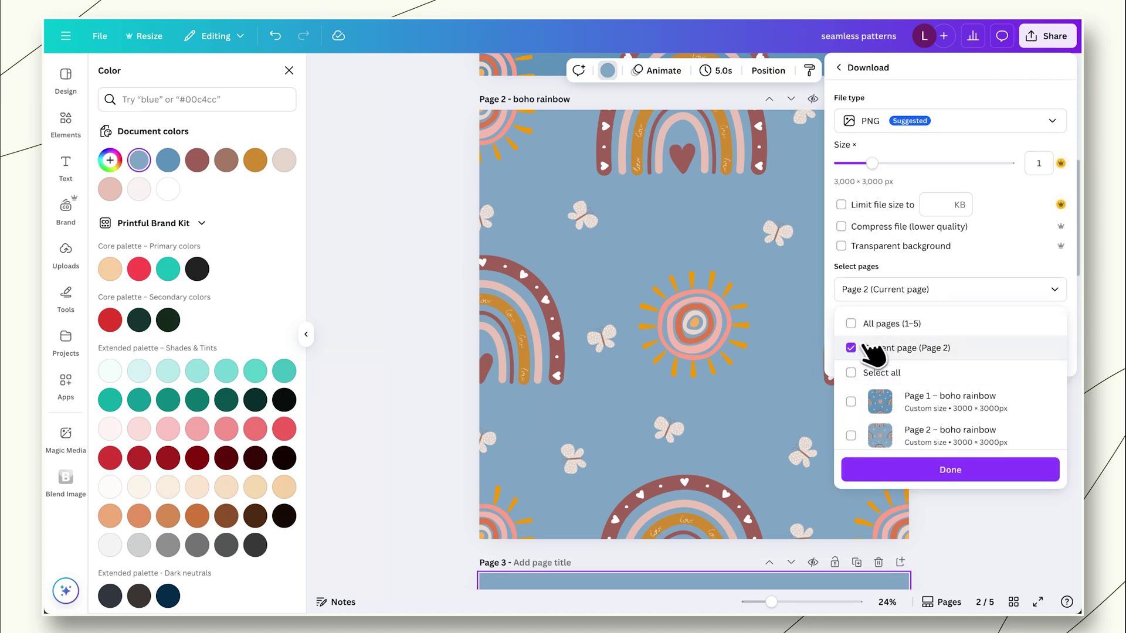
pyautogui.click(962, 284)
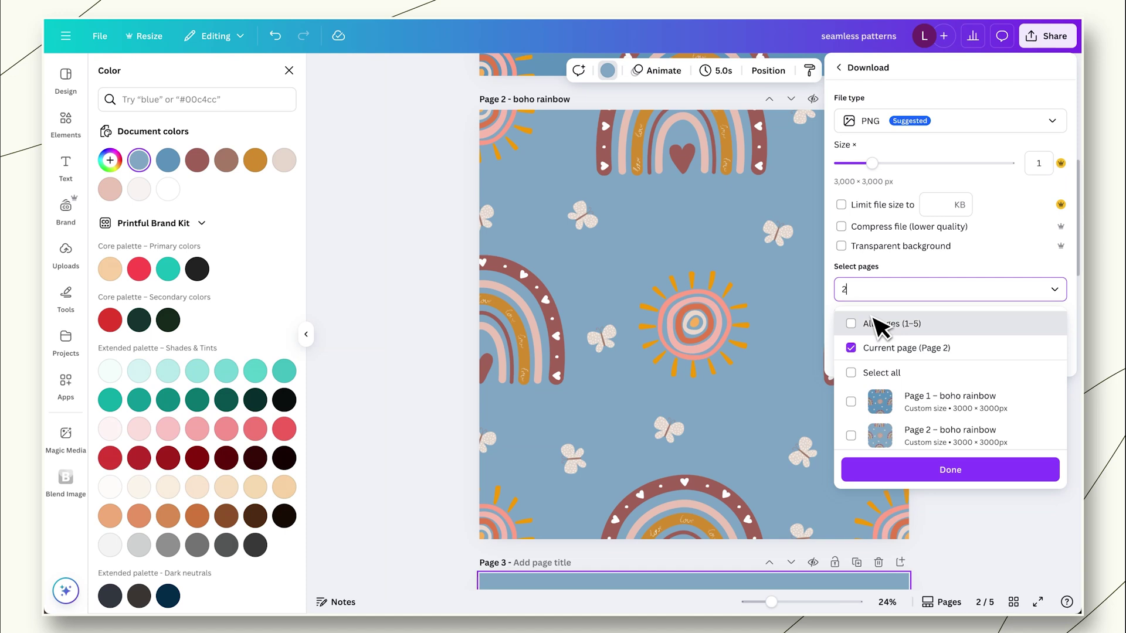
pyautogui.click(850, 252)
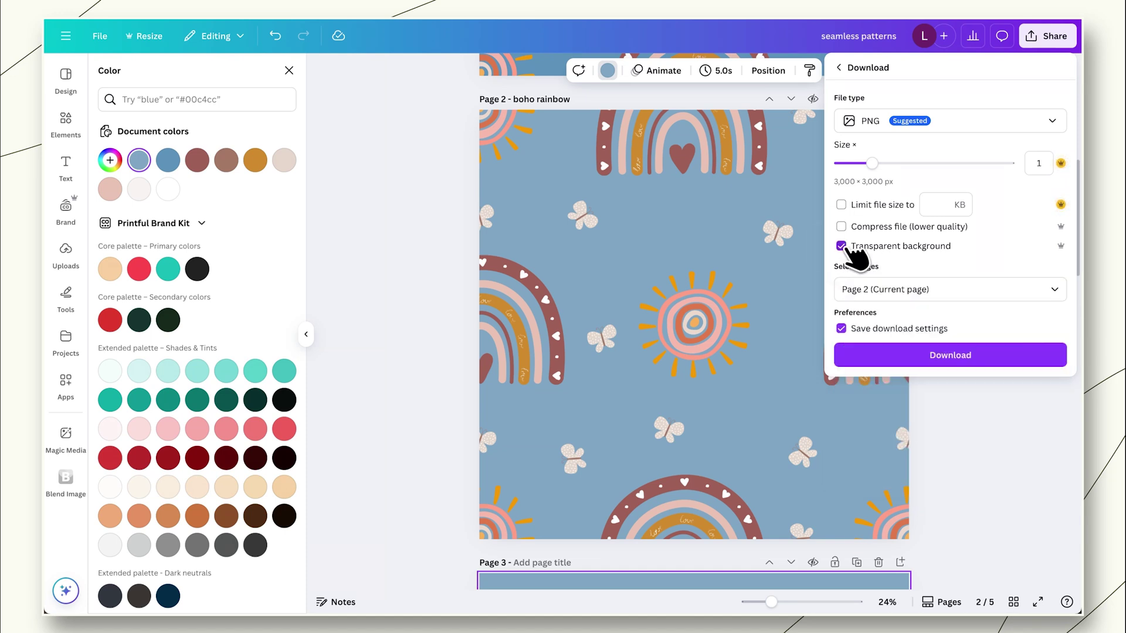
pyautogui.click(915, 356)
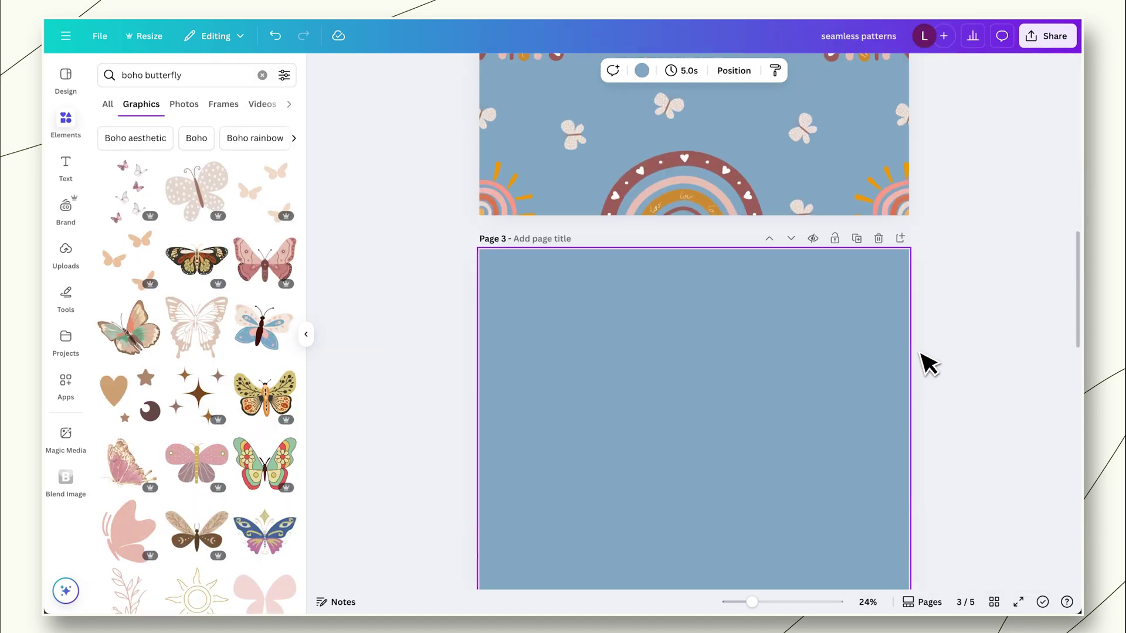
pyautogui.scroll(-3, 929, 363)
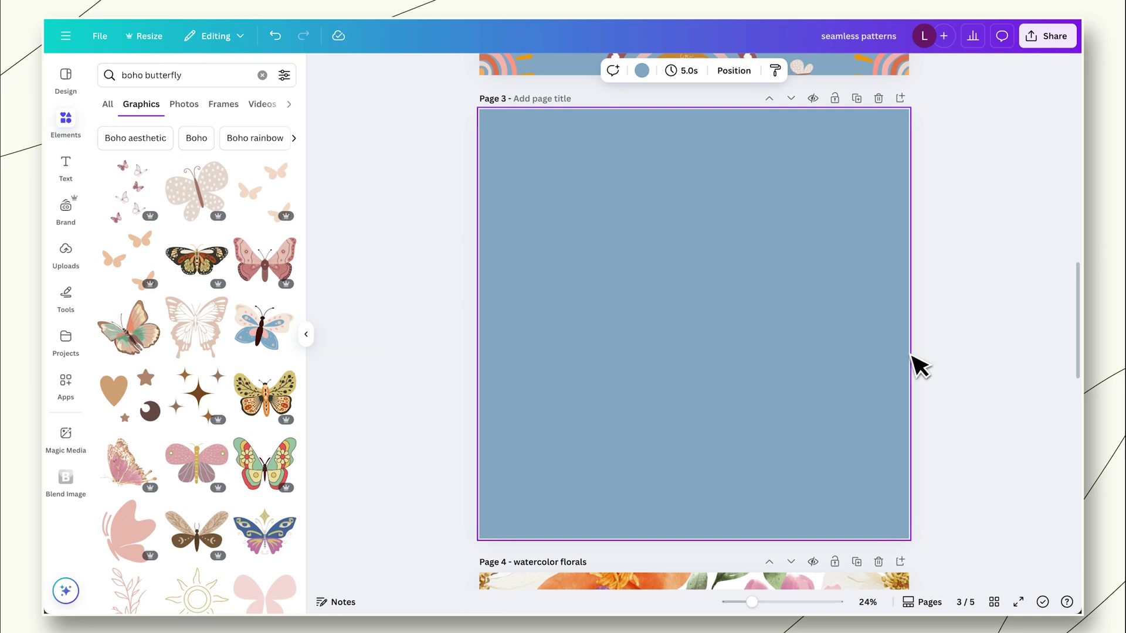
# Place boho rainbow.png from Downloads onto page 3 and shrink it to 1500×1500.
pyautogui.press('super+Tab')
pyautogui.moveTo(244, 293); pyautogui.dragTo(782, 315)
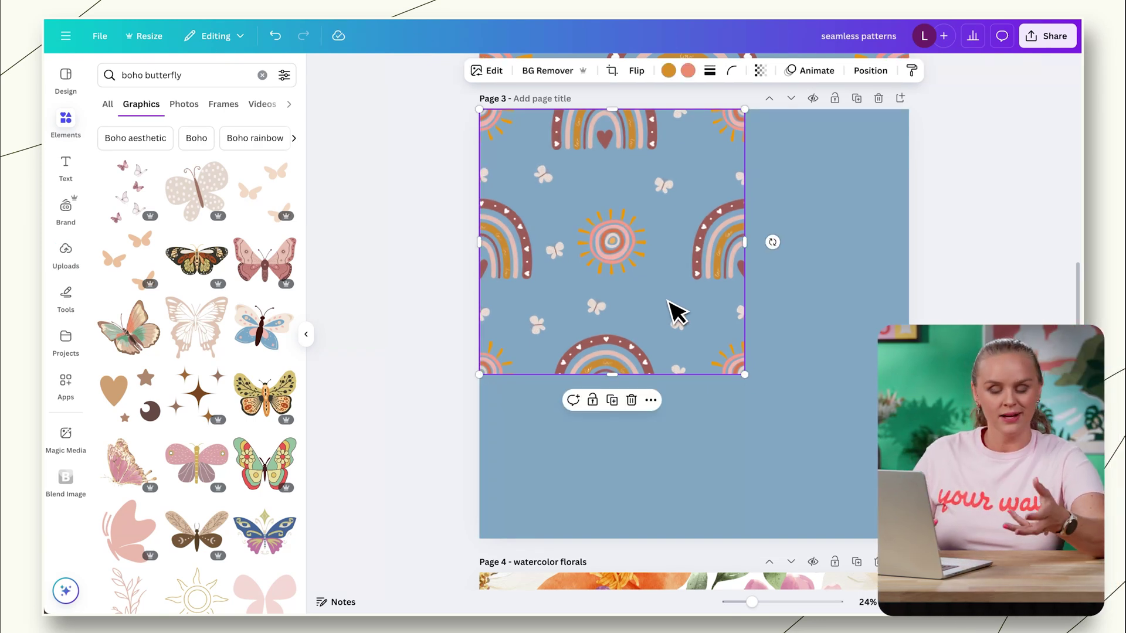
pyautogui.moveTo(745, 374); pyautogui.dragTo(691, 334)
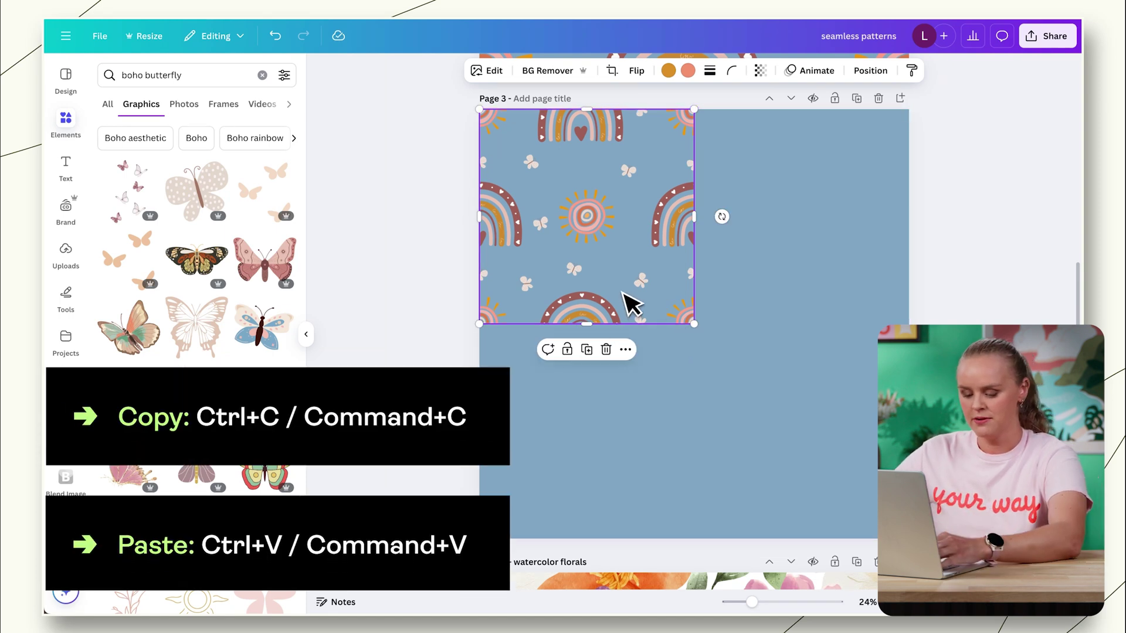
# Duplicate the rainbow tile and snap the copies edge to edge into each quadrant of page 3.
pyautogui.hotkey('ctrl', 'c')
pyautogui.hotkey('ctrl', 'v')
pyautogui.moveTo(628, 302); pyautogui.dragTo(822, 284)
pyautogui.click(776, 409)
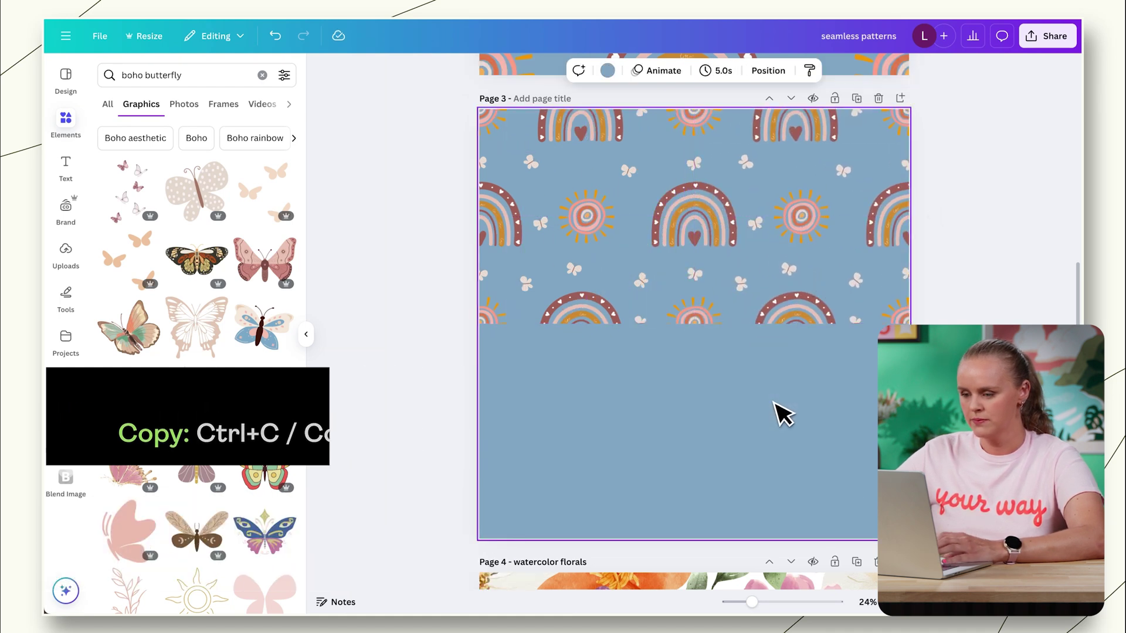
pyautogui.scroll(3, 691, 239)
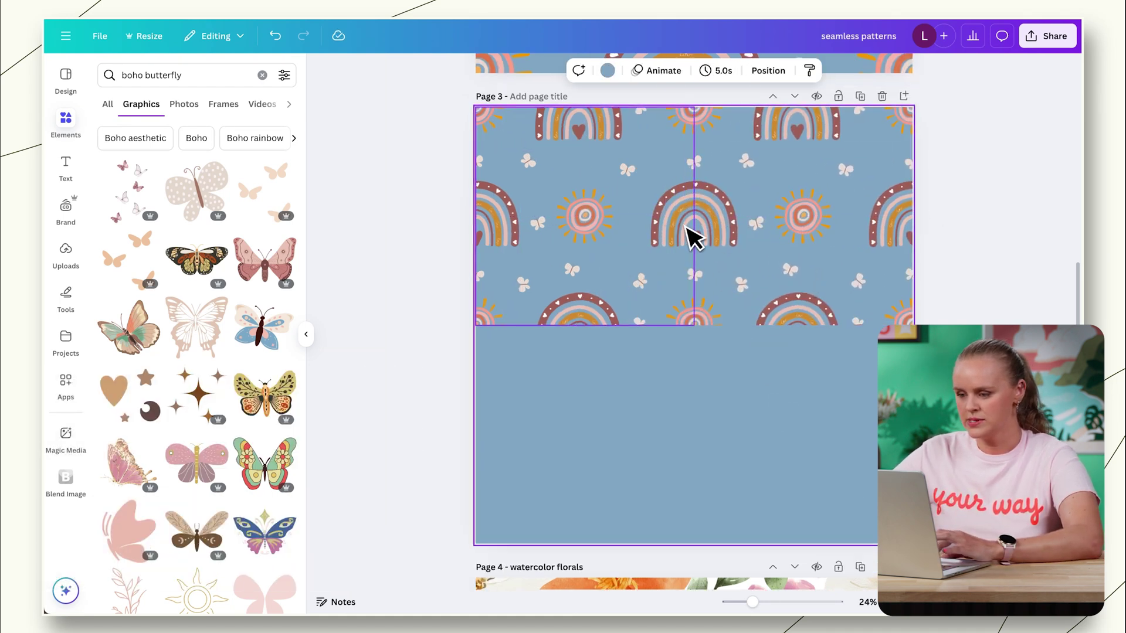
pyautogui.scroll(3, 736, 515)
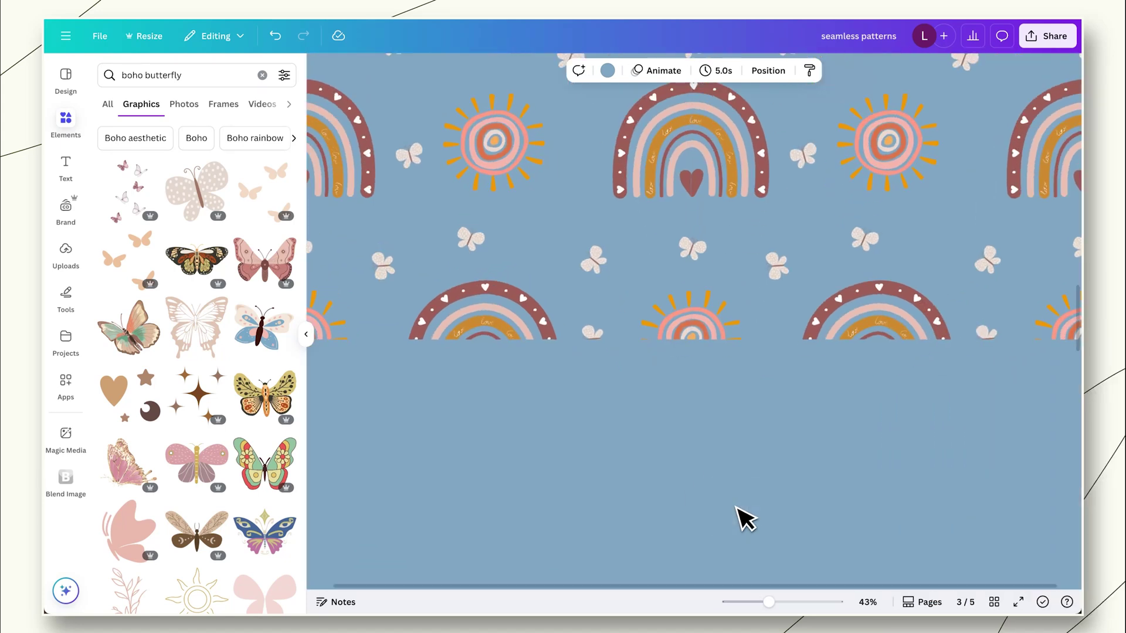
pyautogui.scroll(5, 734, 496)
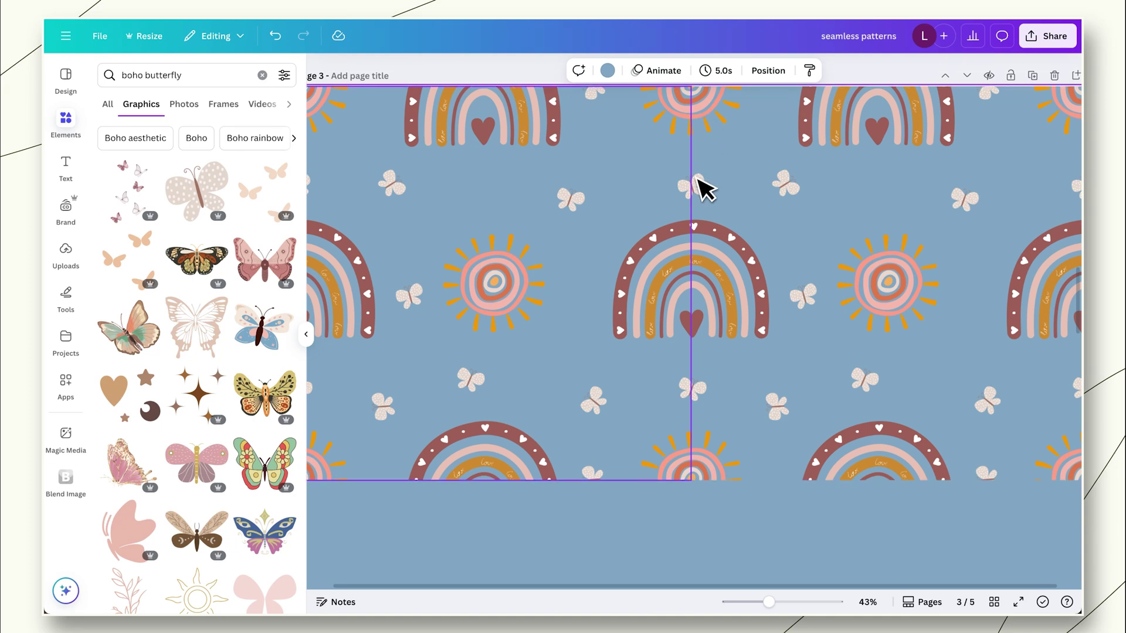
pyautogui.scroll(-5, 679, 347)
pyautogui.click(600, 430)
pyautogui.moveTo(603, 434); pyautogui.dragTo(821, 478)
pyautogui.click(929, 447)
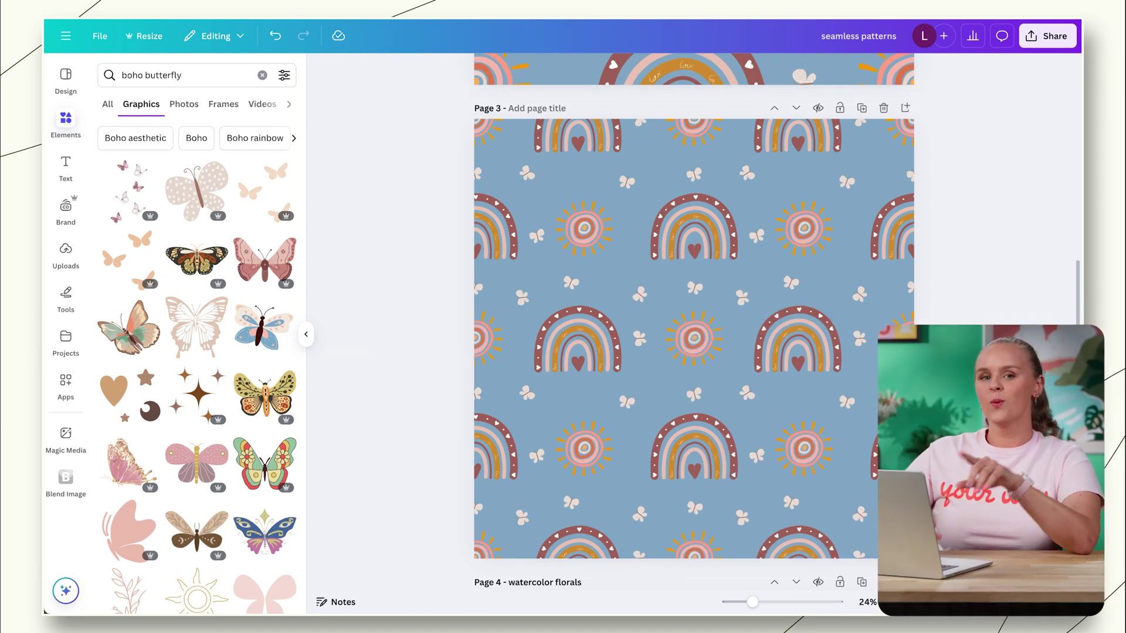
# With blank Page 5 in view, search graphics for 'watercolor flowers' and browse the results.
pyautogui.scroll(-5, 693, 323)
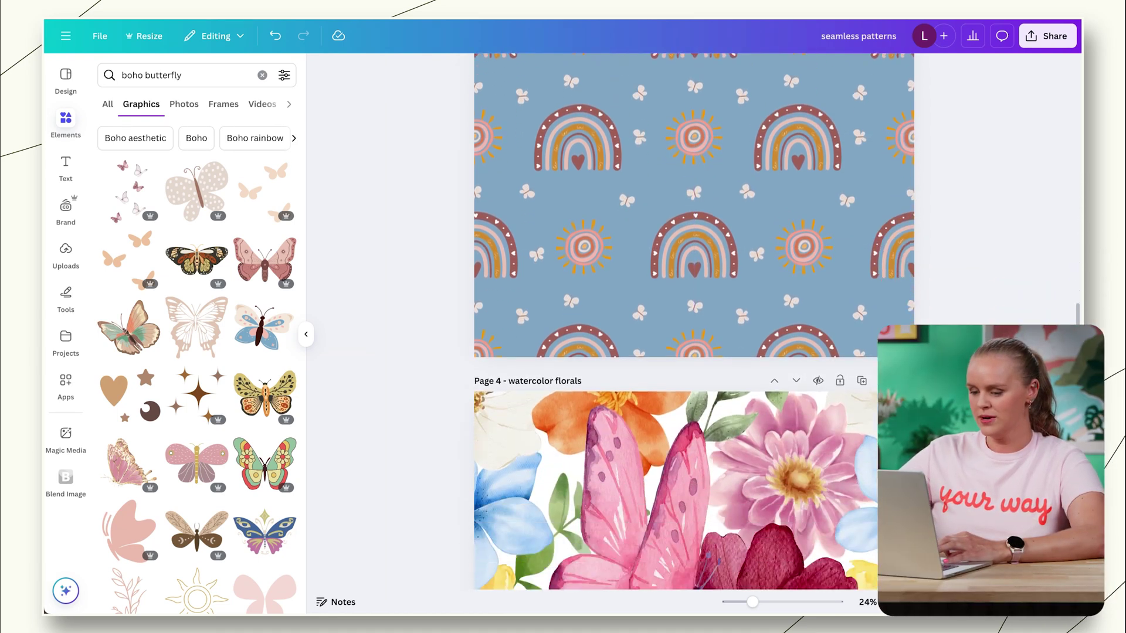
pyautogui.scroll(-4, 694, 322)
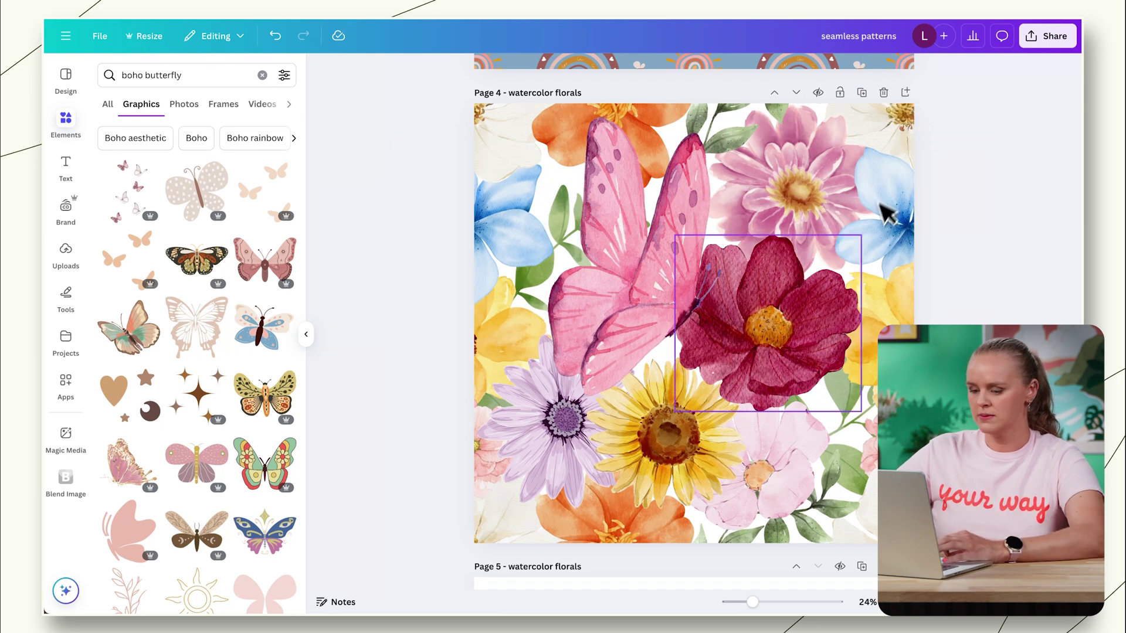
pyautogui.scroll(-5, 845, 328)
pyautogui.scroll(-2, 835, 352)
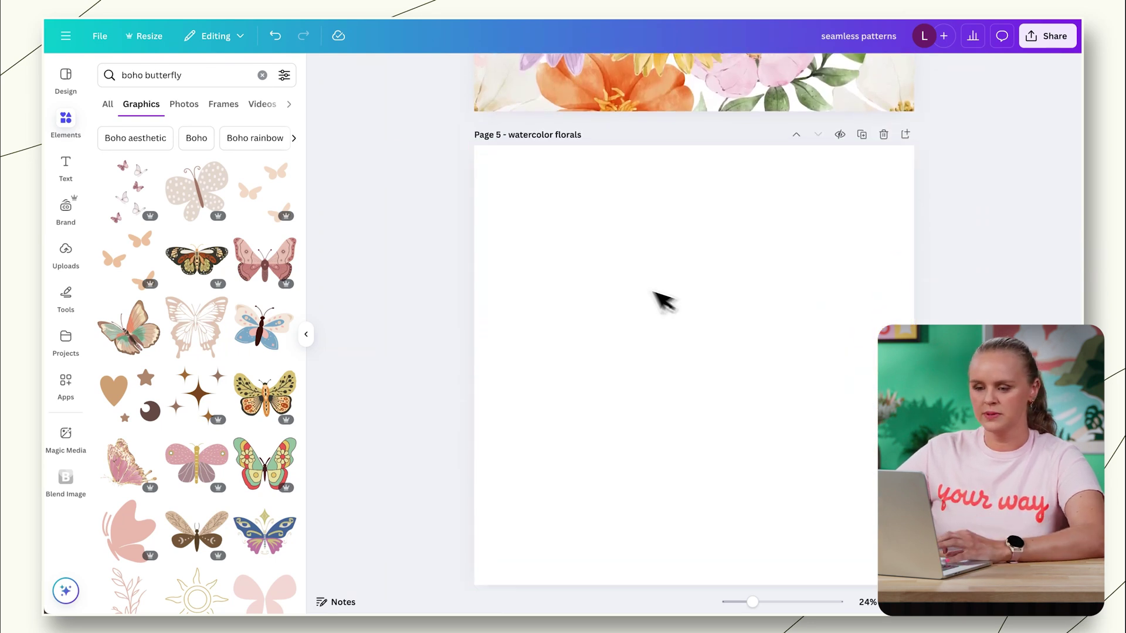
pyautogui.click(264, 75)
pyautogui.write('watercolor flowers')
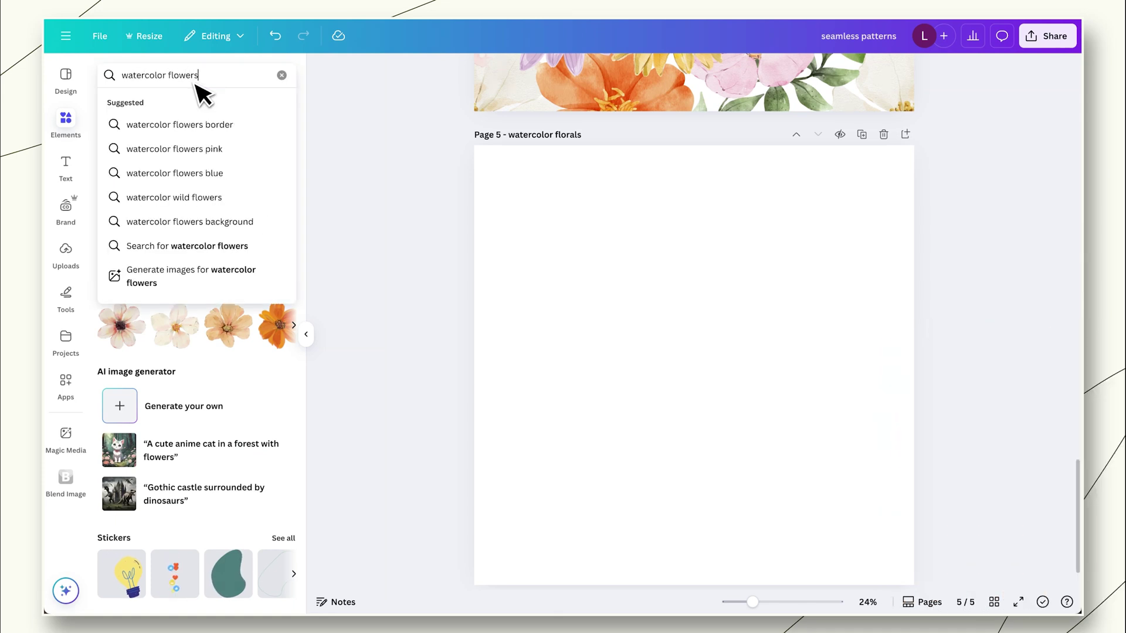
pyautogui.press('Return')
pyautogui.scroll(5, 440, 375)
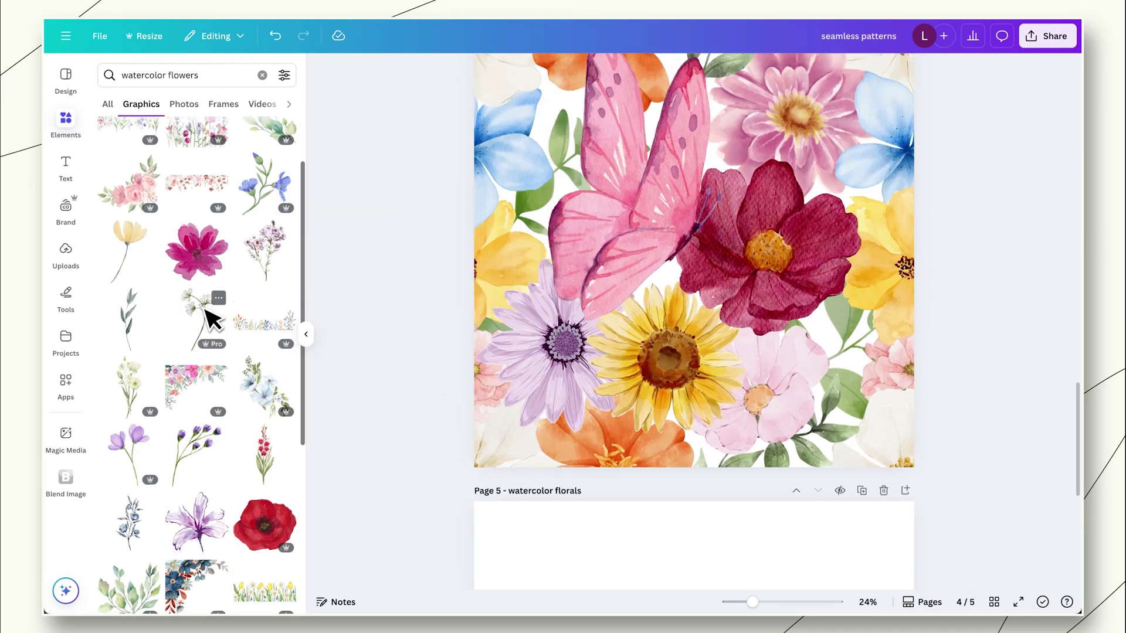
pyautogui.scroll(-2, 217, 314)
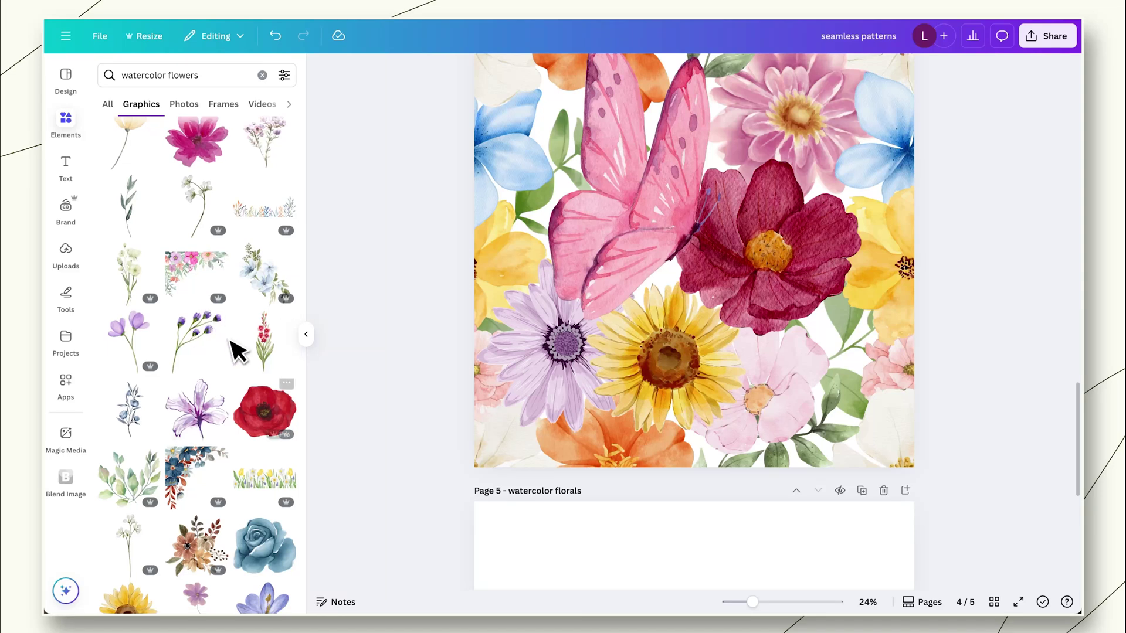
pyautogui.scroll(-2, 469, 384)
pyautogui.scroll(-2, 472, 384)
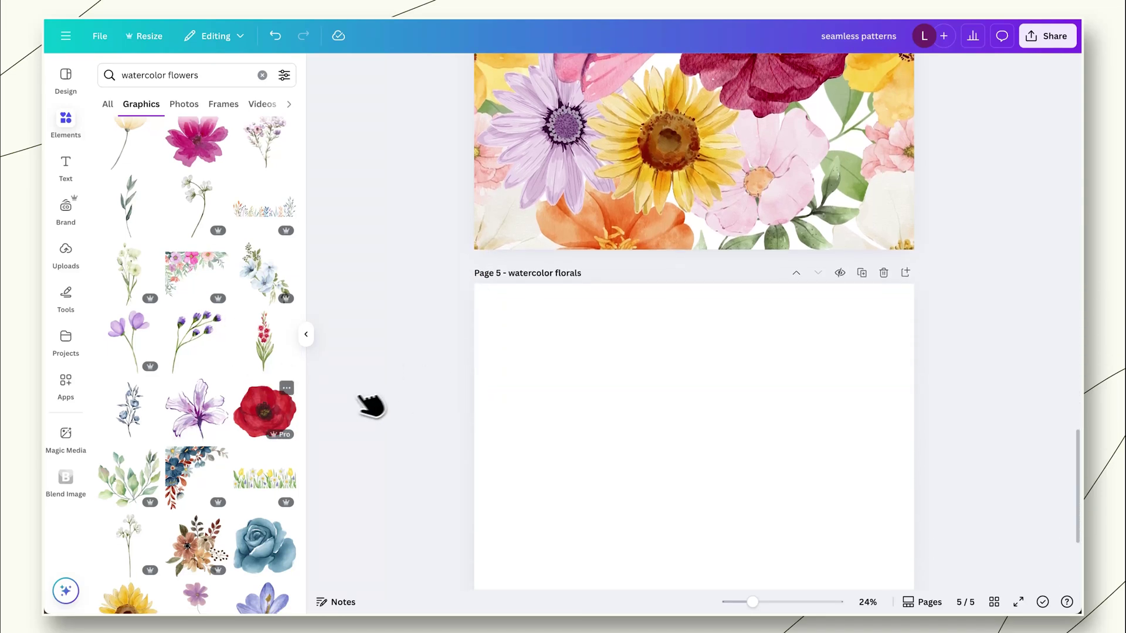
# Add a shrunken red poppy half off the left edge, with a copy on the right edge.
pyautogui.click(267, 411)
pyautogui.scroll(-2, 545, 381)
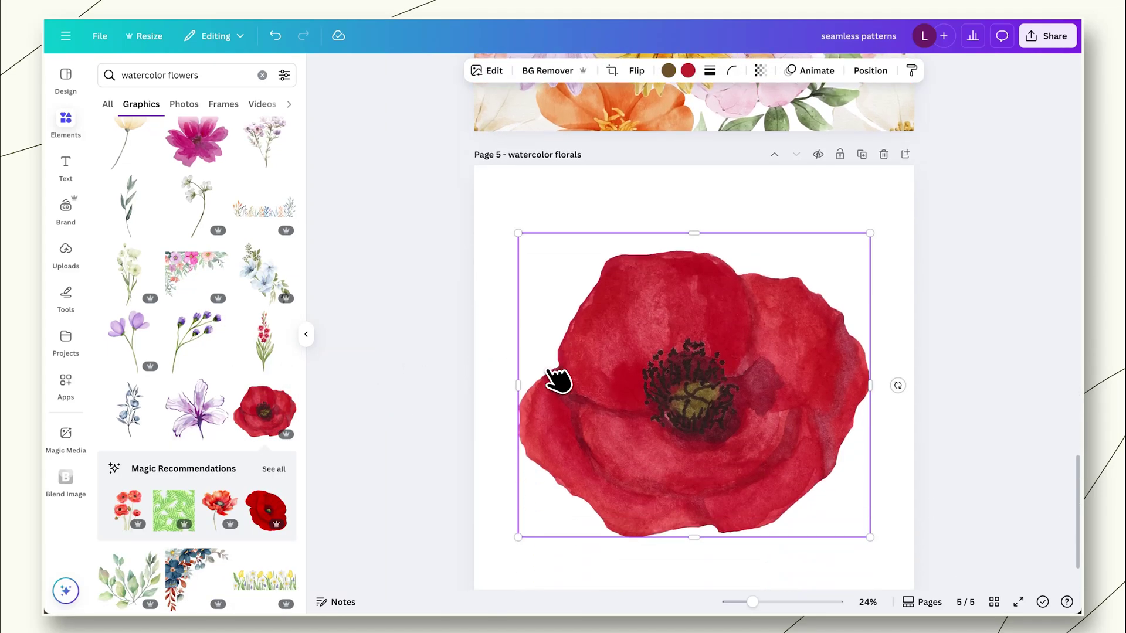
pyautogui.moveTo(870, 232); pyautogui.dragTo(696, 385)
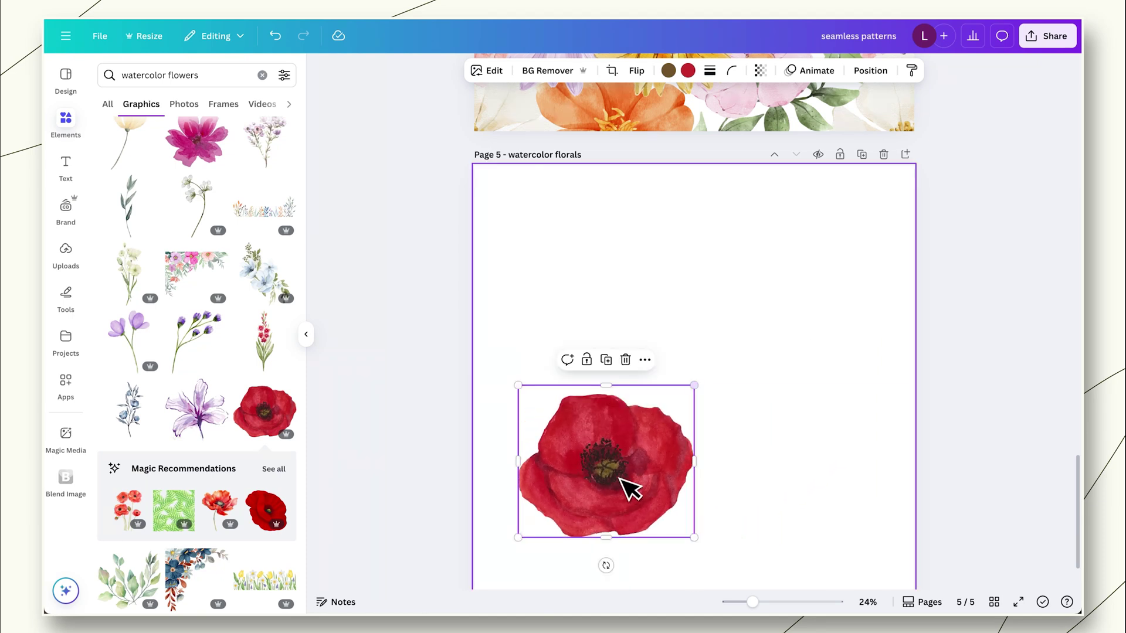
pyautogui.moveTo(631, 485); pyautogui.dragTo(499, 318)
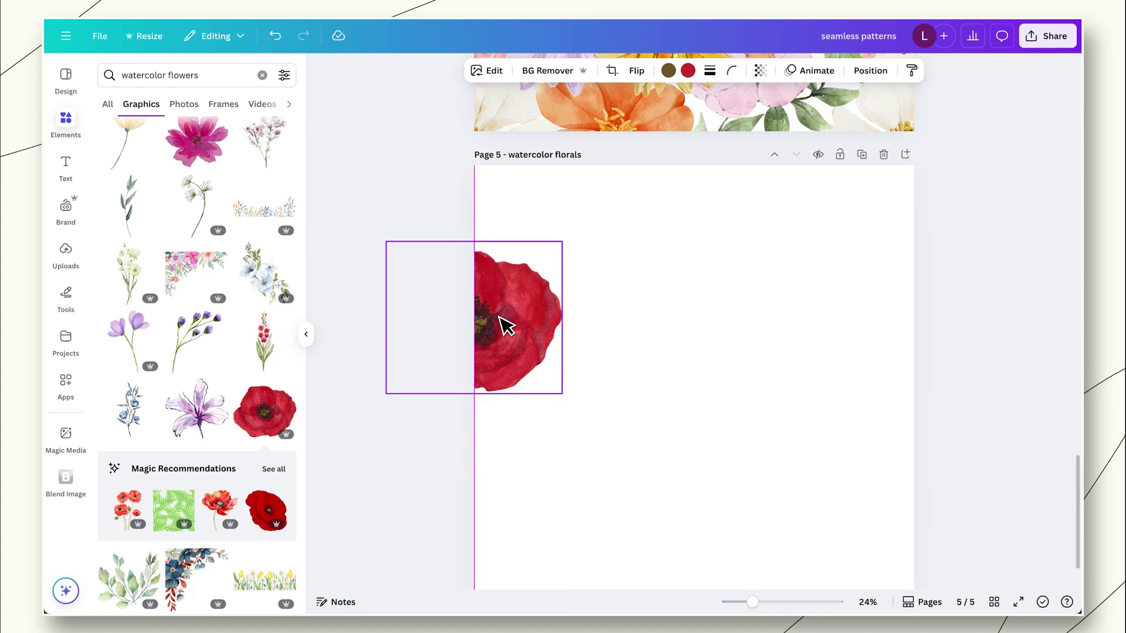
pyautogui.moveTo(499, 316); pyautogui.dragTo(937, 313)
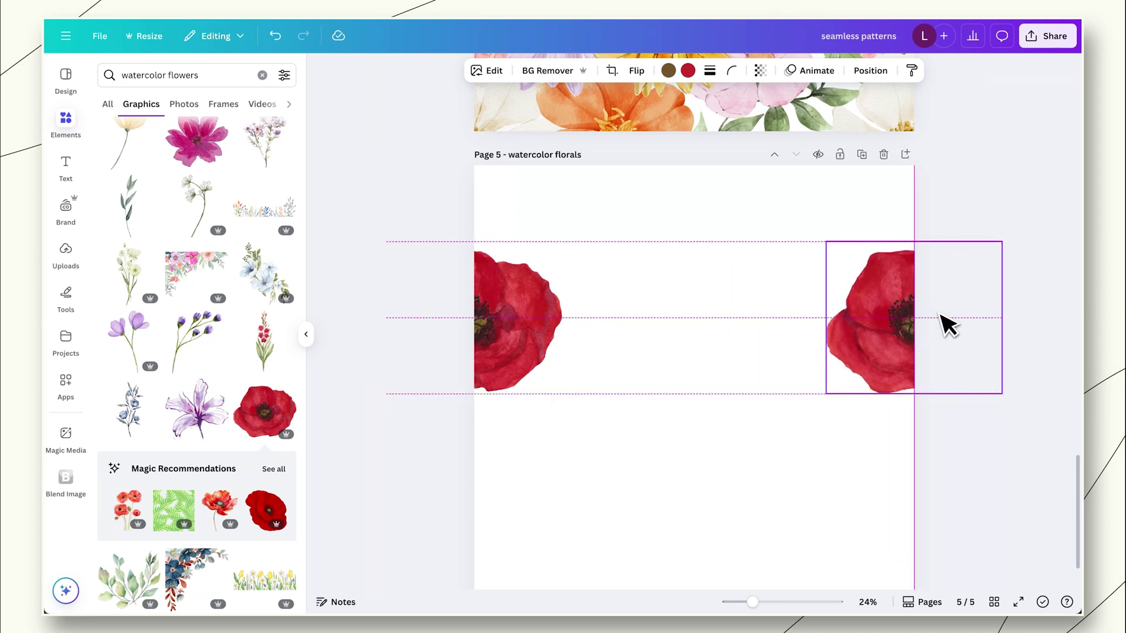
pyautogui.moveTo(947, 326); pyautogui.dragTo(947, 325)
pyautogui.press('Escape')
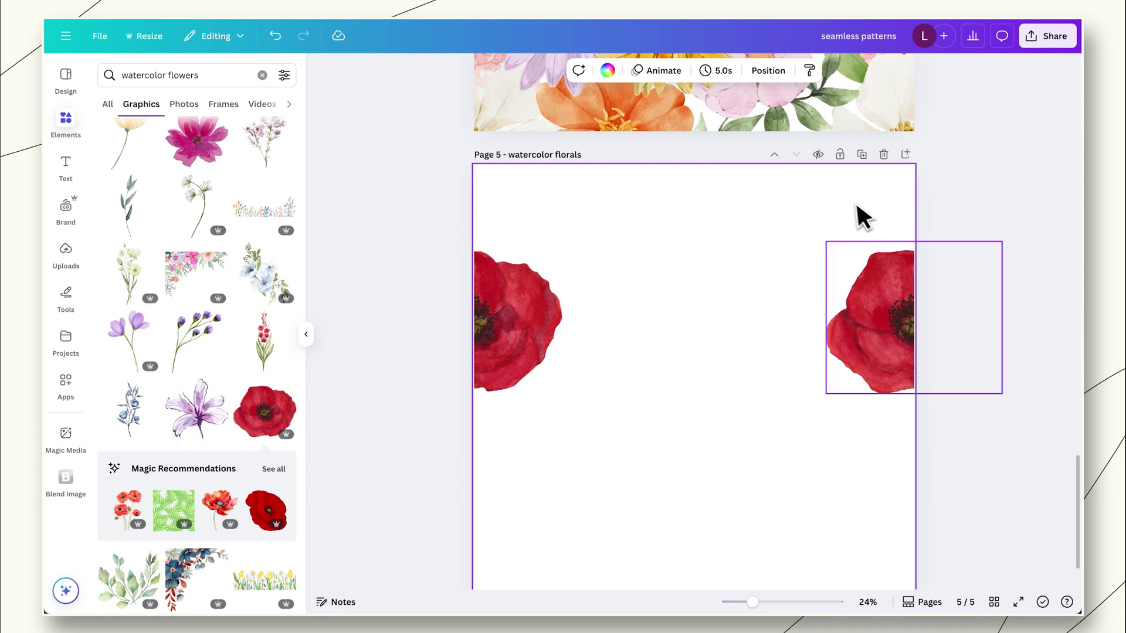
pyautogui.scroll(6, 917, 258)
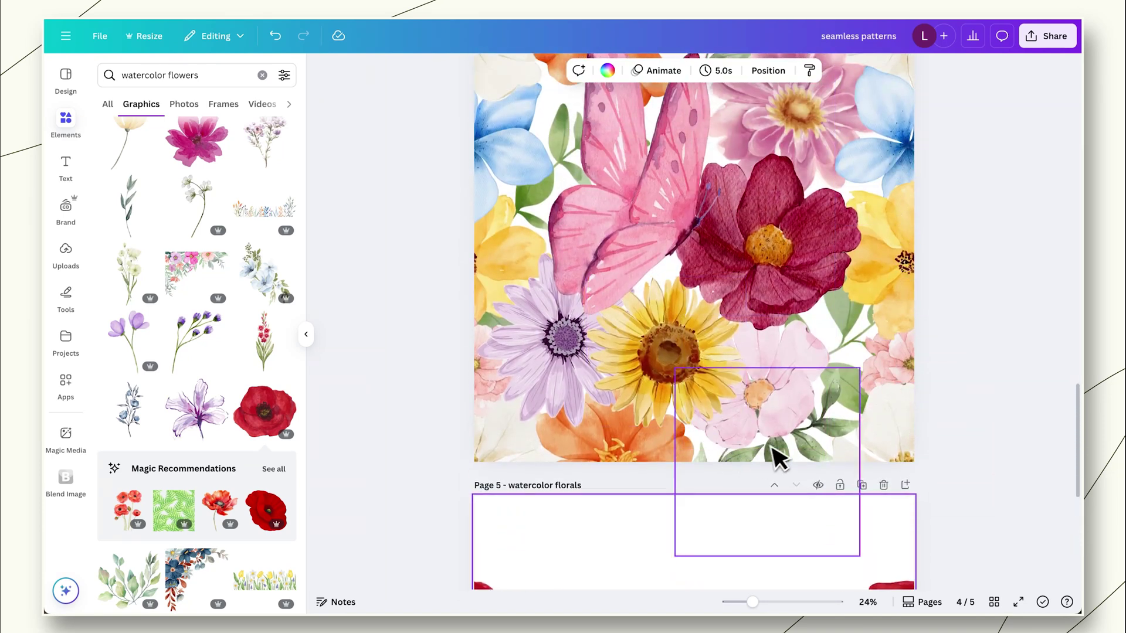
pyautogui.scroll(-4, 642, 502)
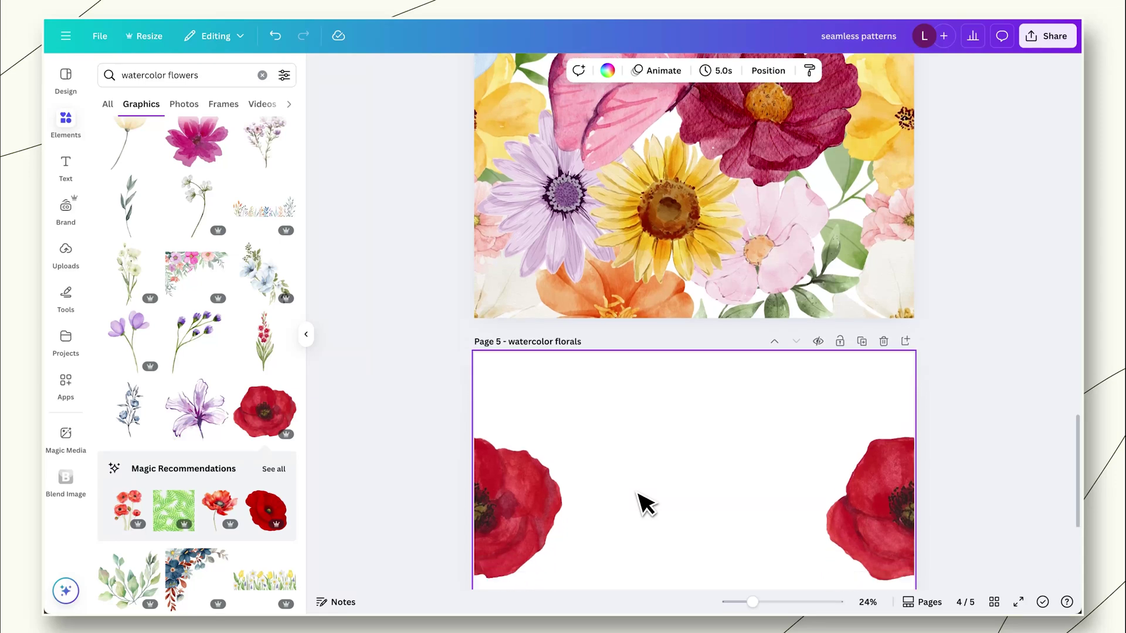
# Add a blue rose, sunflower, leafy sprig, pink flower and leaf split across Page 5's edges.
pyautogui.click(264, 382)
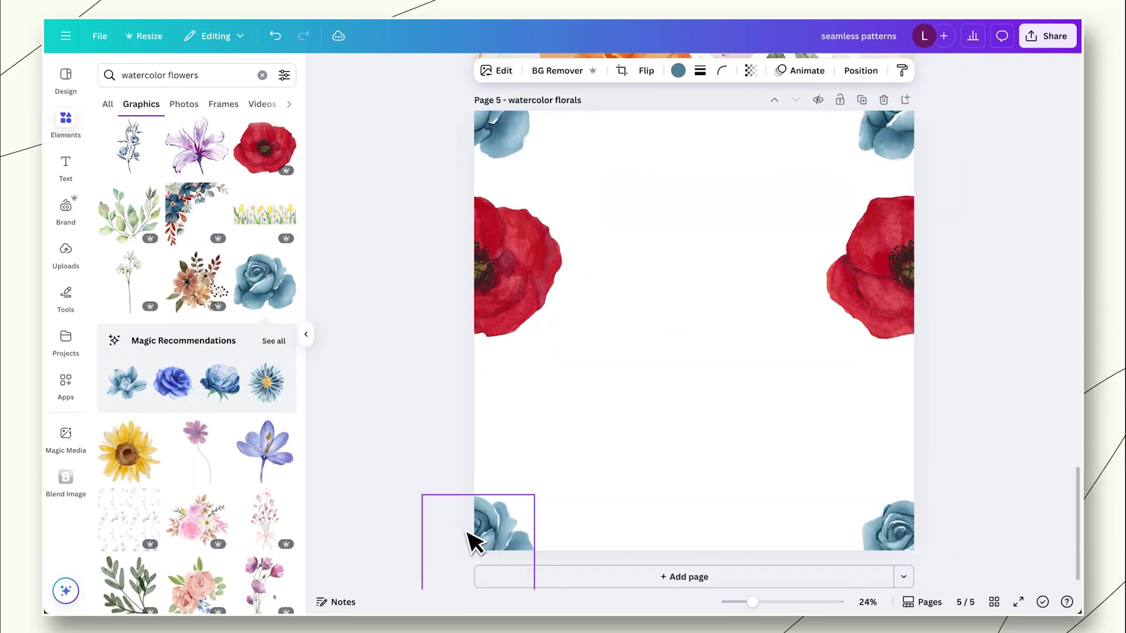
pyautogui.scroll(-3, 196, 363)
pyautogui.click(128, 312)
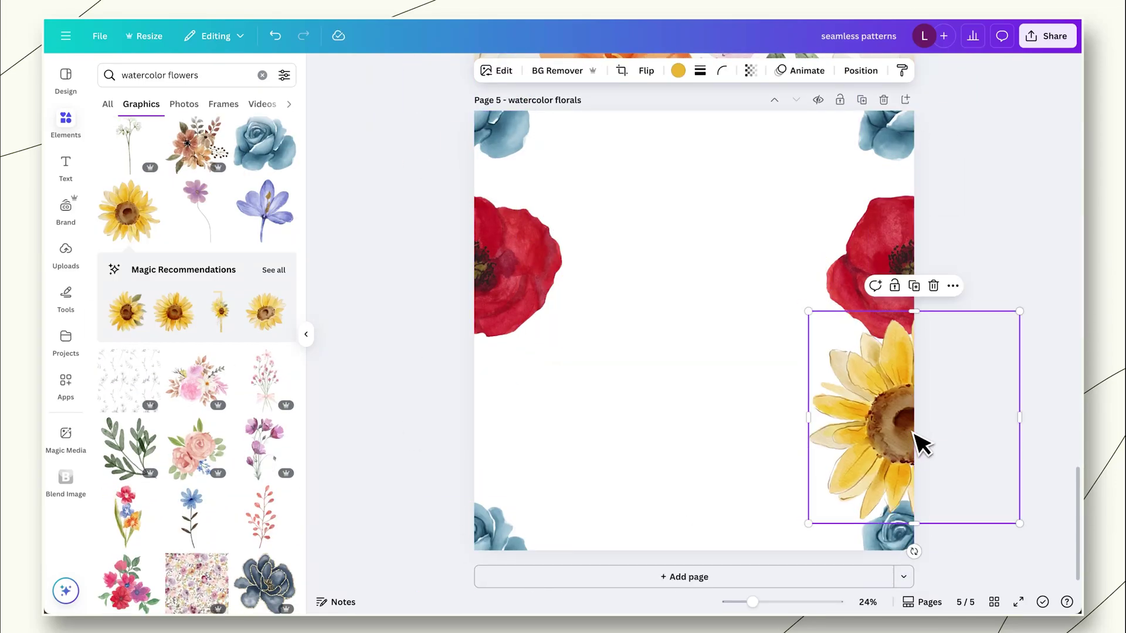
pyautogui.moveTo(921, 444); pyautogui.dragTo(536, 447)
pyautogui.scroll(-2, 221, 482)
pyautogui.click(129, 352)
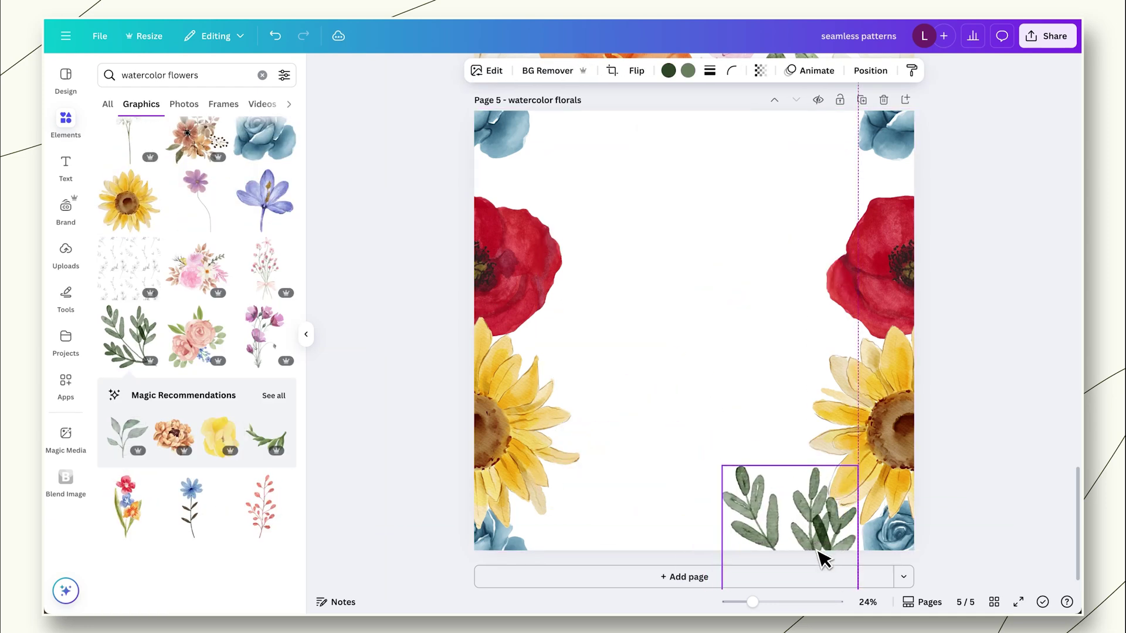
pyautogui.moveTo(816, 495); pyautogui.dragTo(787, 110)
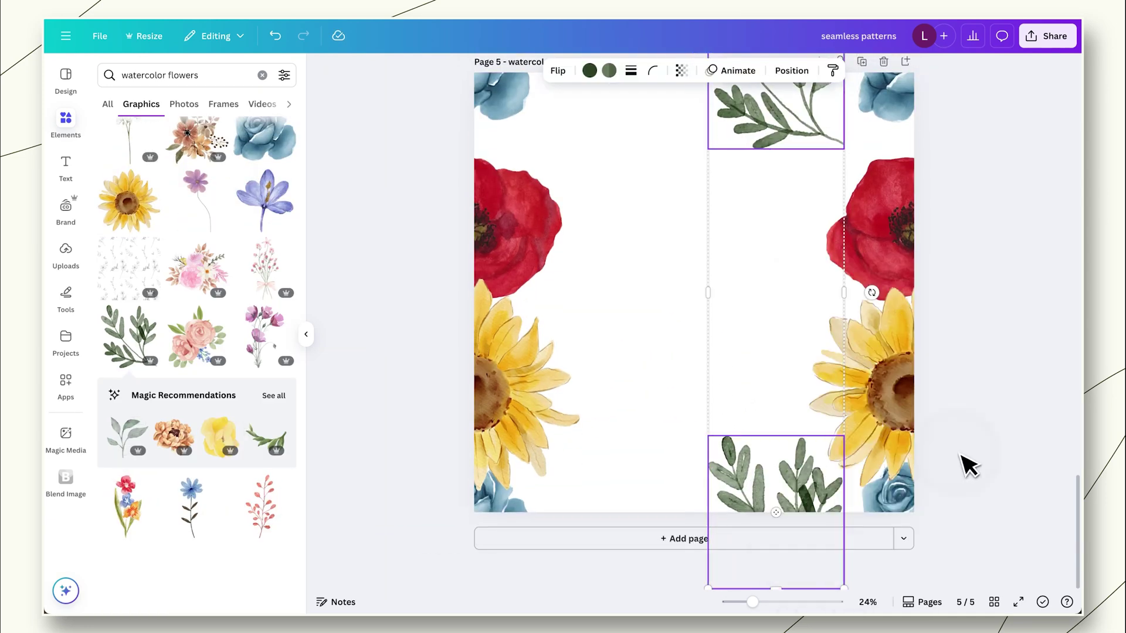
pyautogui.scroll(-4, 197, 524)
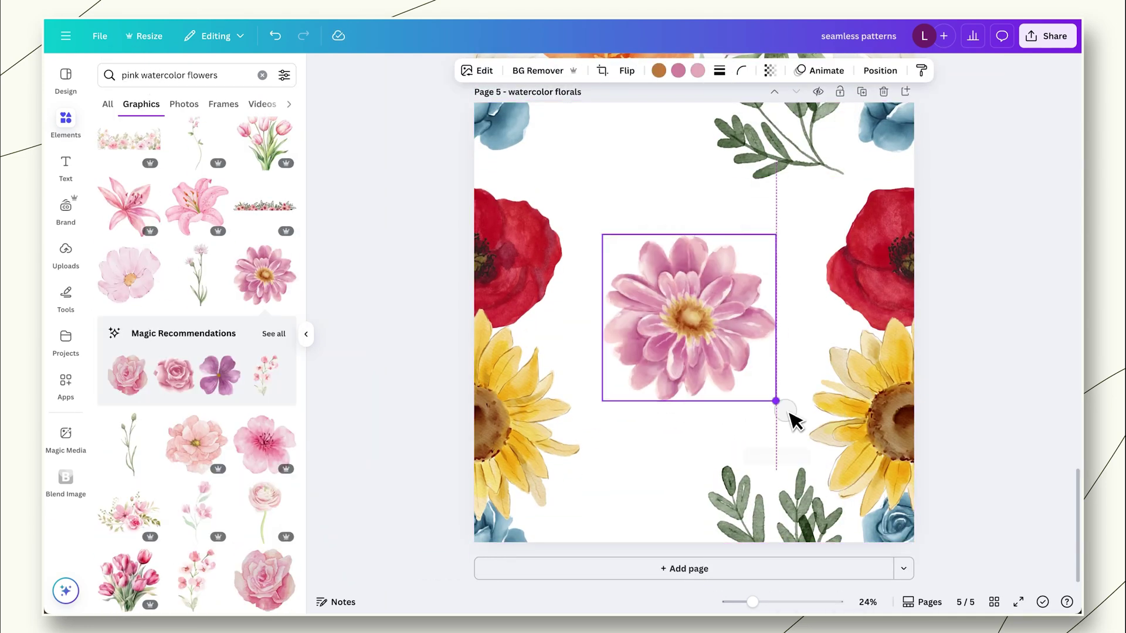
pyautogui.moveTo(794, 420); pyautogui.dragTo(704, 558)
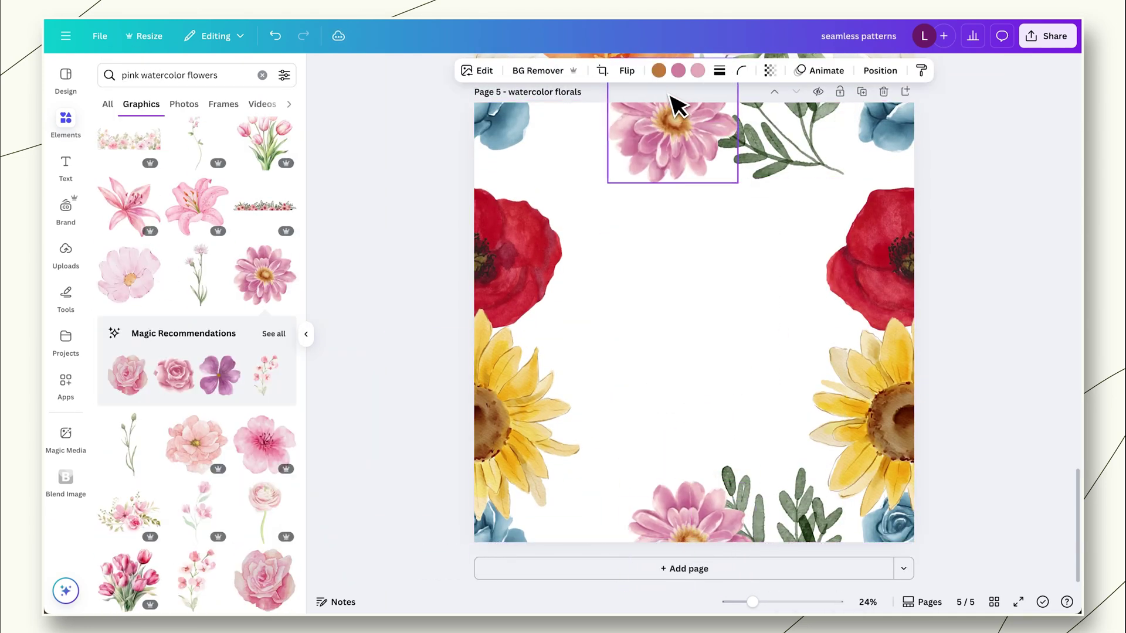
pyautogui.rightClick(677, 106)
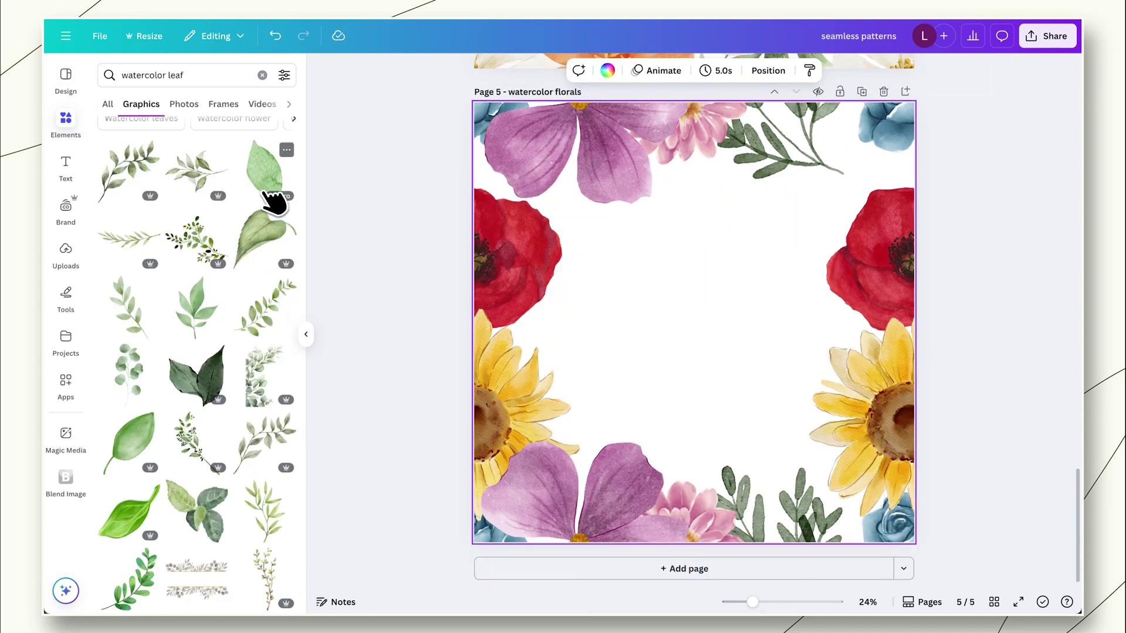
pyautogui.moveTo(269, 196); pyautogui.dragTo(469, 170)
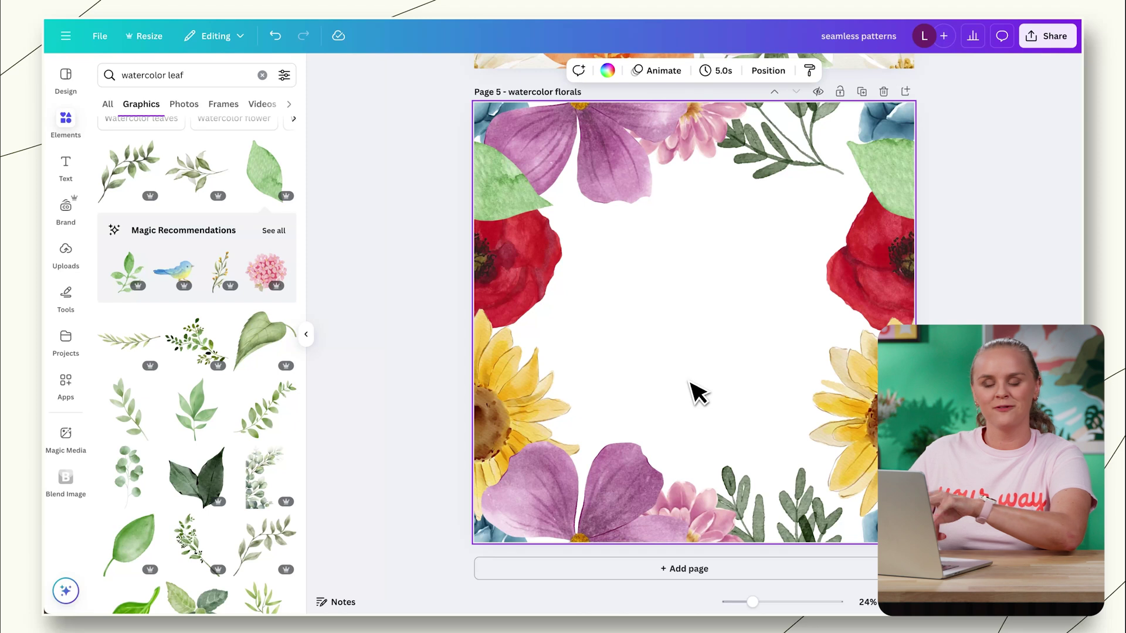
pyautogui.scroll(-1, 221, 364)
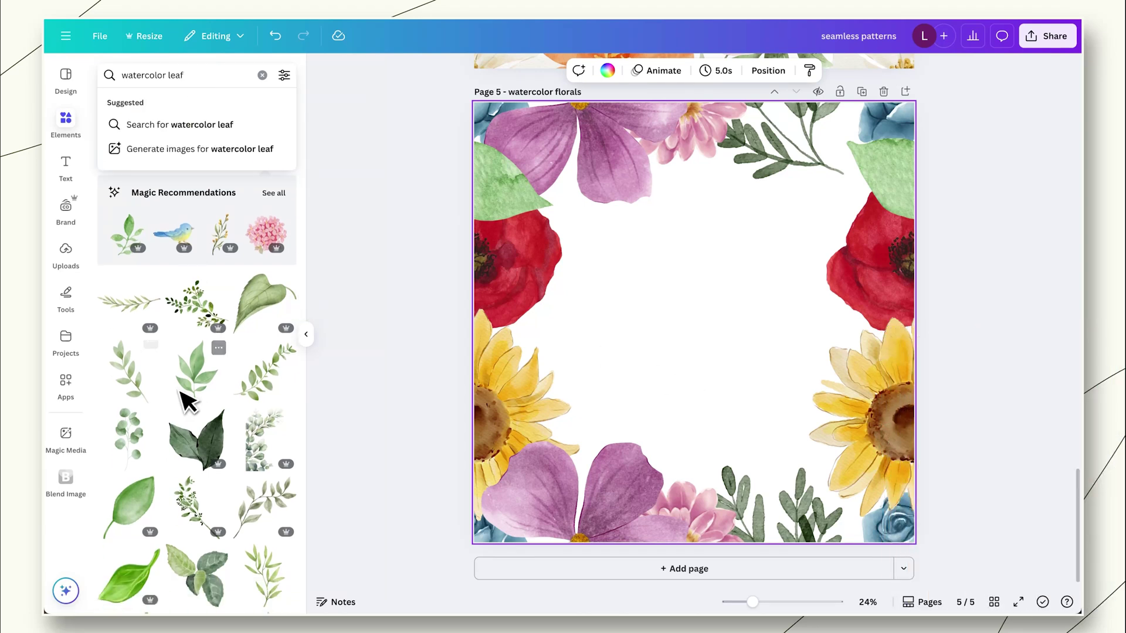
# Add a leafy branch rotated about 45°, then search 'watercolor flower' and place a white flower upper right.
pyautogui.moveTo(273, 375); pyautogui.dragTo(669, 405)
pyautogui.moveTo(619, 510); pyautogui.dragTo(740, 463)
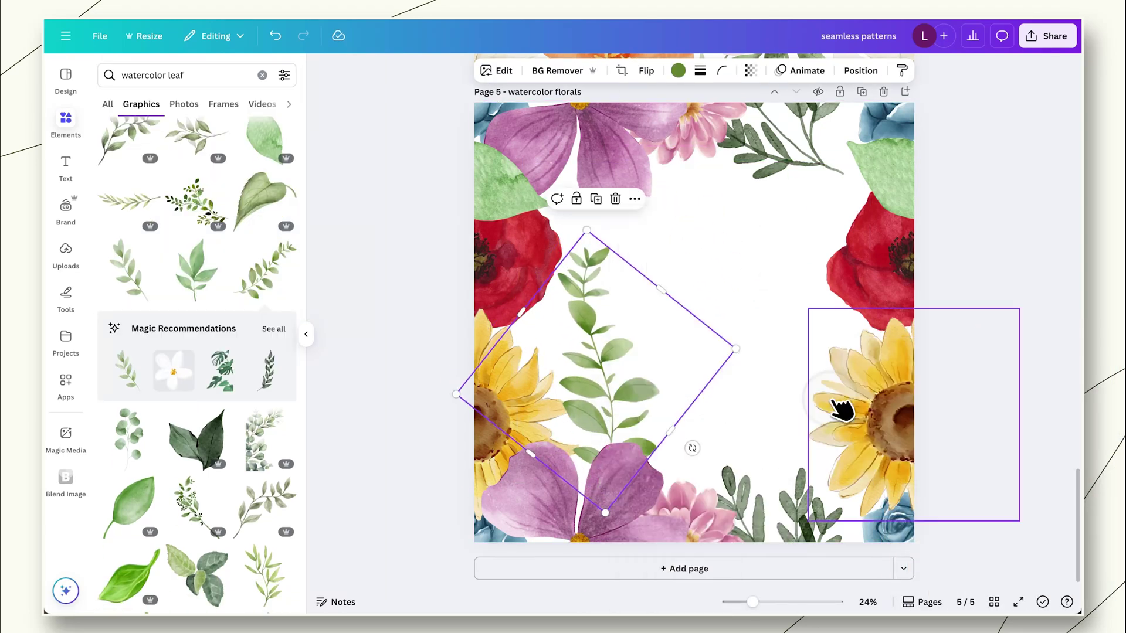
pyautogui.doubleClick(179, 76)
pyautogui.write('flower')
pyautogui.press('Return')
pyautogui.click(197, 243)
pyautogui.moveTo(880, 171); pyautogui.dragTo(848, 183)
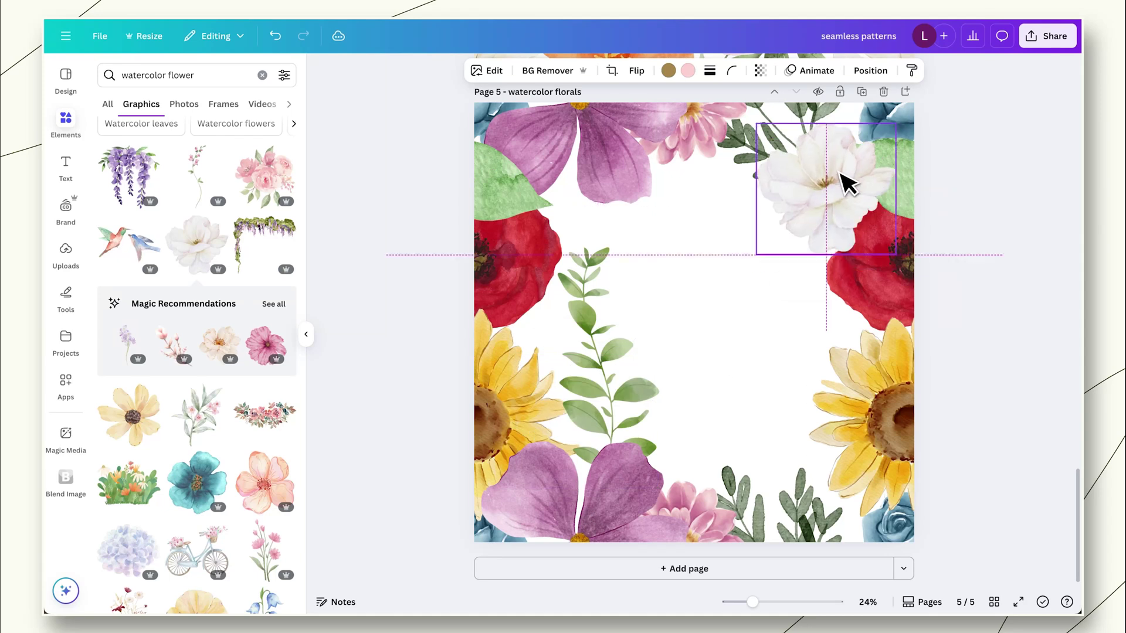
# Place a blue flower at the upper left and a peach flower in the centre.
pyautogui.scroll(-5, 221, 432)
pyautogui.moveTo(196, 261); pyautogui.dragTo(610, 276)
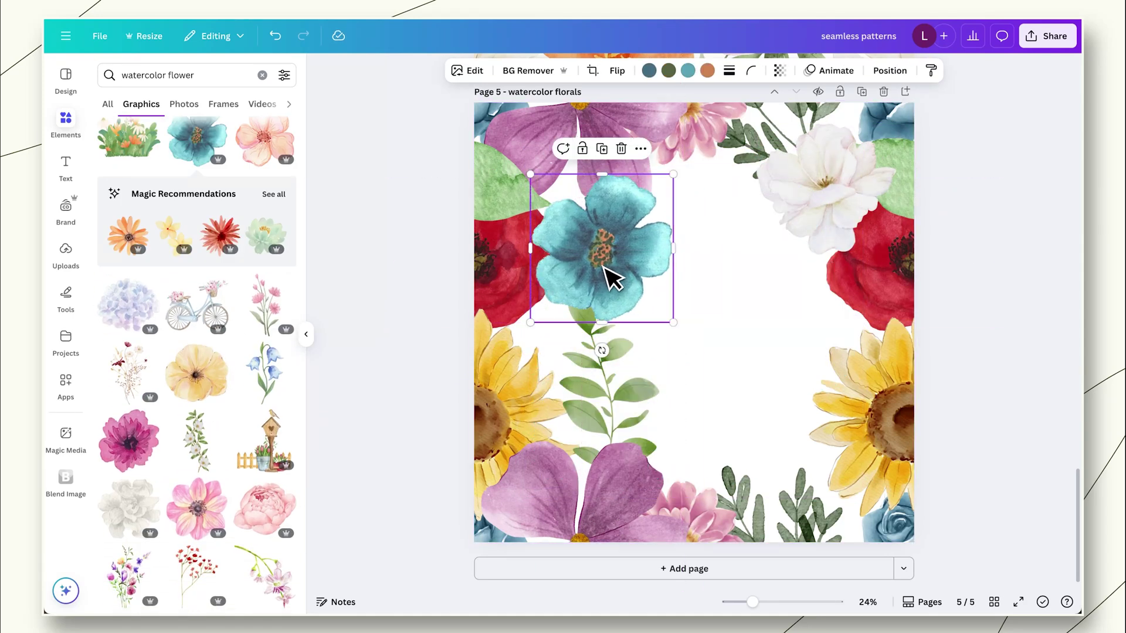
pyautogui.scroll(1, 244, 221)
pyautogui.moveTo(265, 182); pyautogui.dragTo(746, 202)
pyautogui.rightClick(746, 206)
pyautogui.press('Escape')
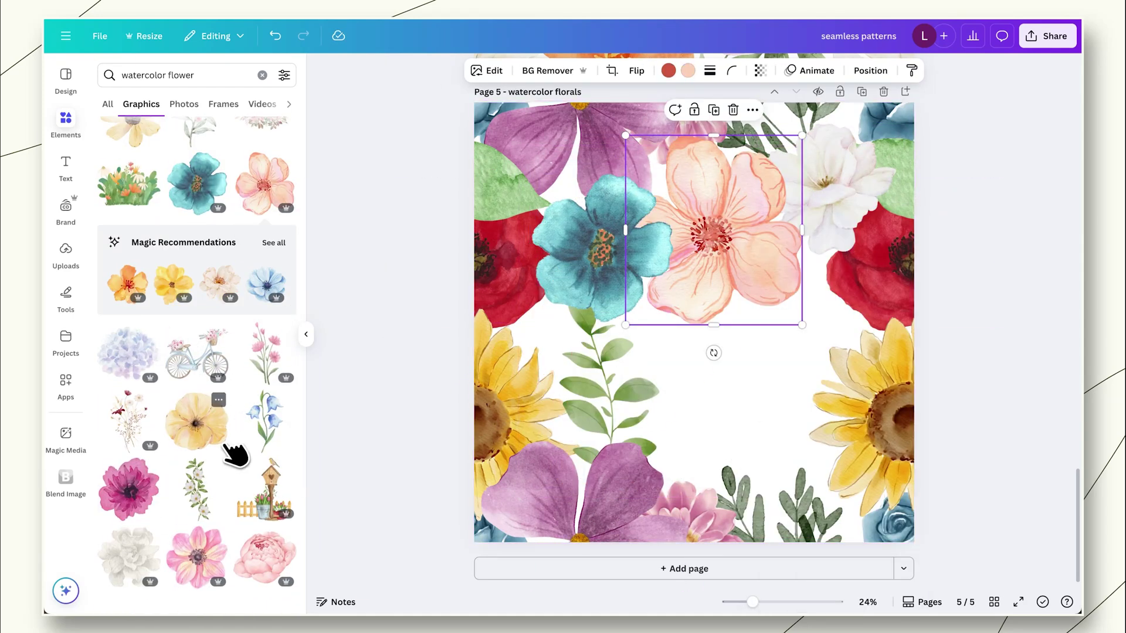
# Add a deep red flower and rearrange pieces, changing the leaf sprig's stacking order.
pyautogui.scroll(-10, 235, 454)
pyautogui.moveTo(196, 449); pyautogui.dragTo(645, 399)
pyautogui.moveTo(771, 251); pyautogui.dragTo(674, 389)
pyautogui.moveTo(645, 446); pyautogui.dragTo(717, 454)
pyautogui.rightClick(792, 524)
pyautogui.moveTo(837, 359)
pyautogui.click(680, 354)
# Add a daisy to the lower centre to finish the floral tile.
pyautogui.scroll(-3, 255, 513)
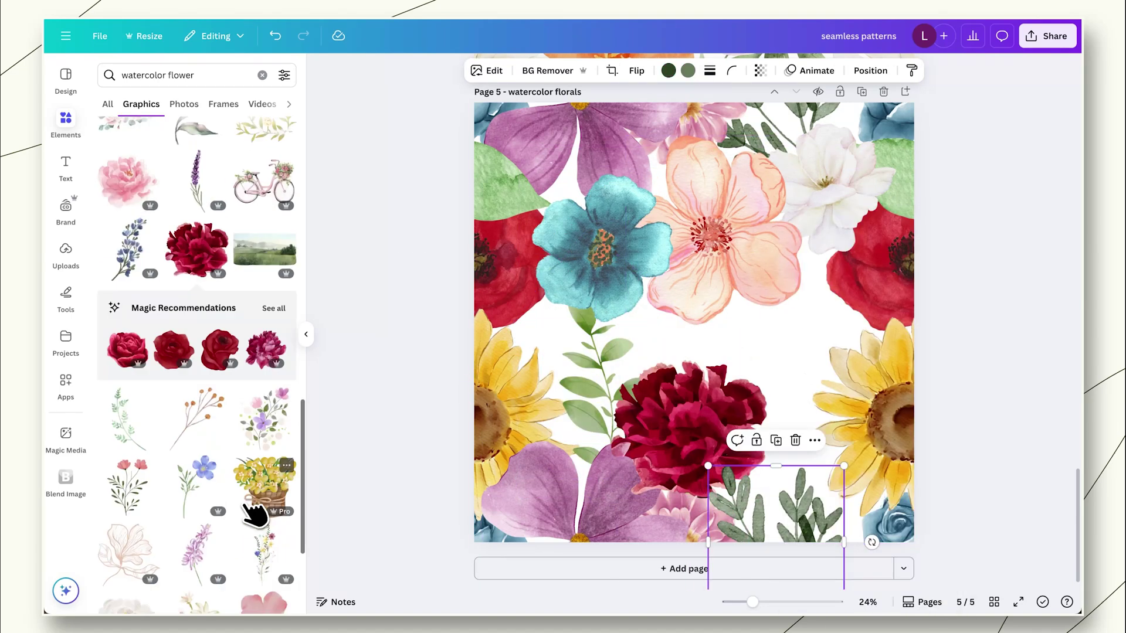
pyautogui.scroll(-5, 255, 513)
pyautogui.click(129, 457)
pyautogui.moveTo(874, 201); pyautogui.dragTo(825, 485)
pyautogui.click(402, 366)
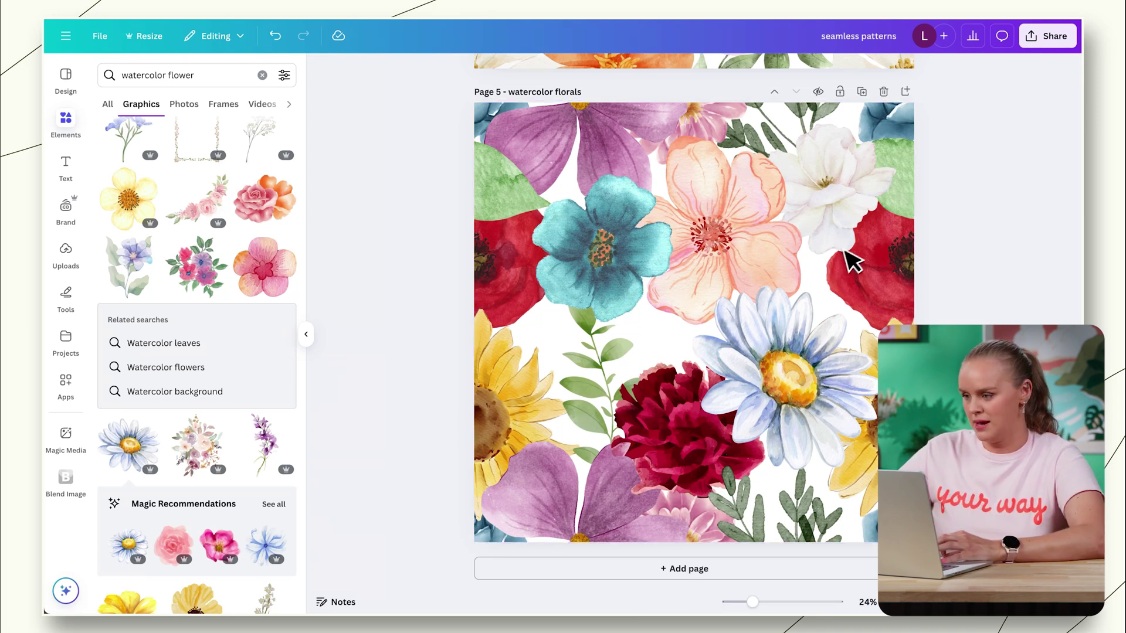
# Download the watercolor florals design as a PNG.
pyautogui.click(1047, 36)
pyautogui.click(853, 236)
pyautogui.click(903, 354)
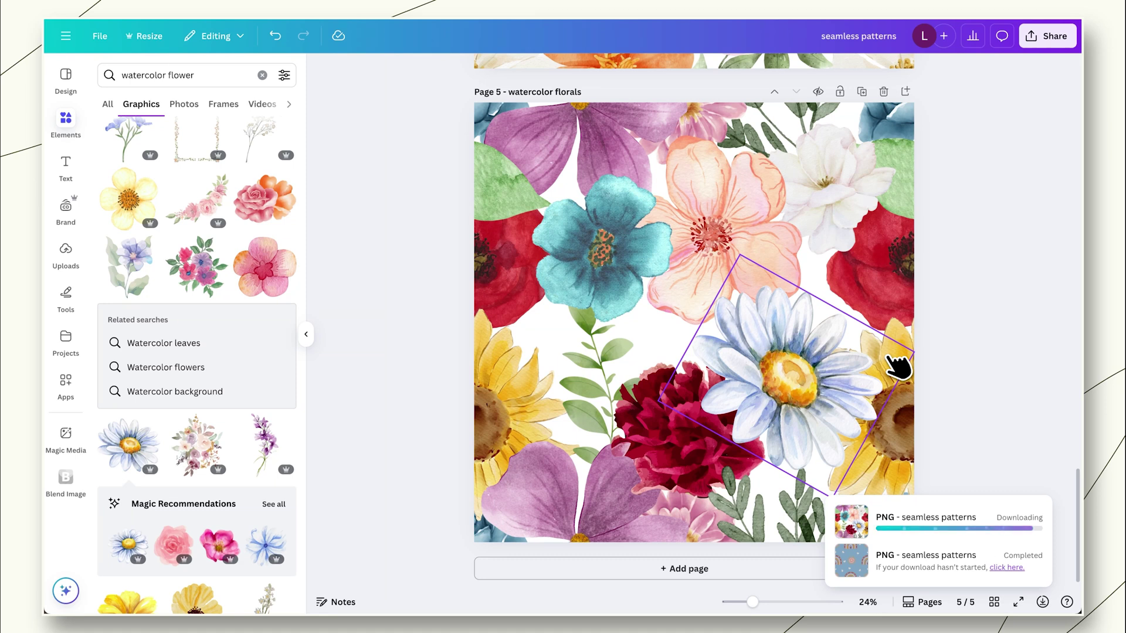
# On a new Page 6, place the downloaded florals image at the top-left and shrink it, then return to Page 3.
pyautogui.click(692, 569)
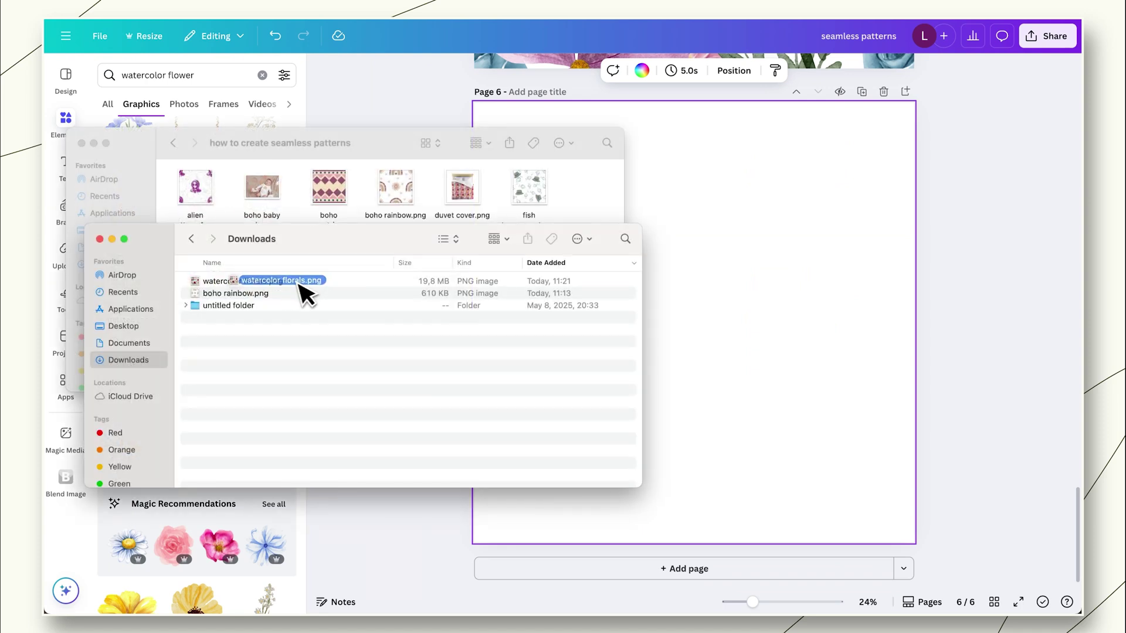
pyautogui.moveTo(308, 289); pyautogui.dragTo(742, 296)
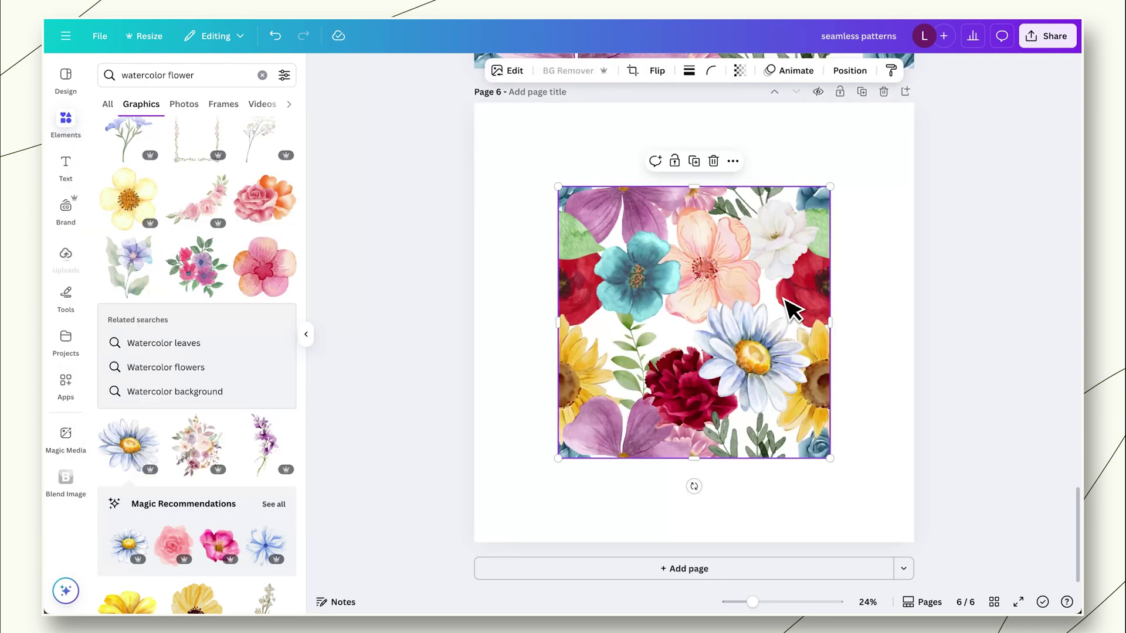
pyautogui.moveTo(758, 340); pyautogui.dragTo(686, 280)
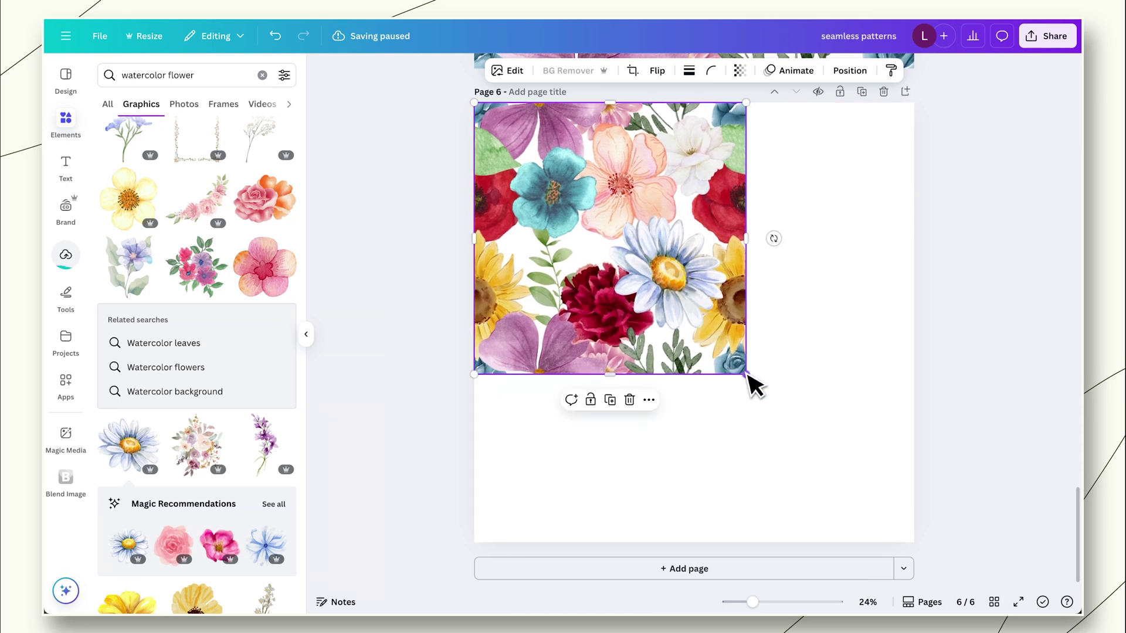
pyautogui.moveTo(747, 374); pyautogui.dragTo(682, 339)
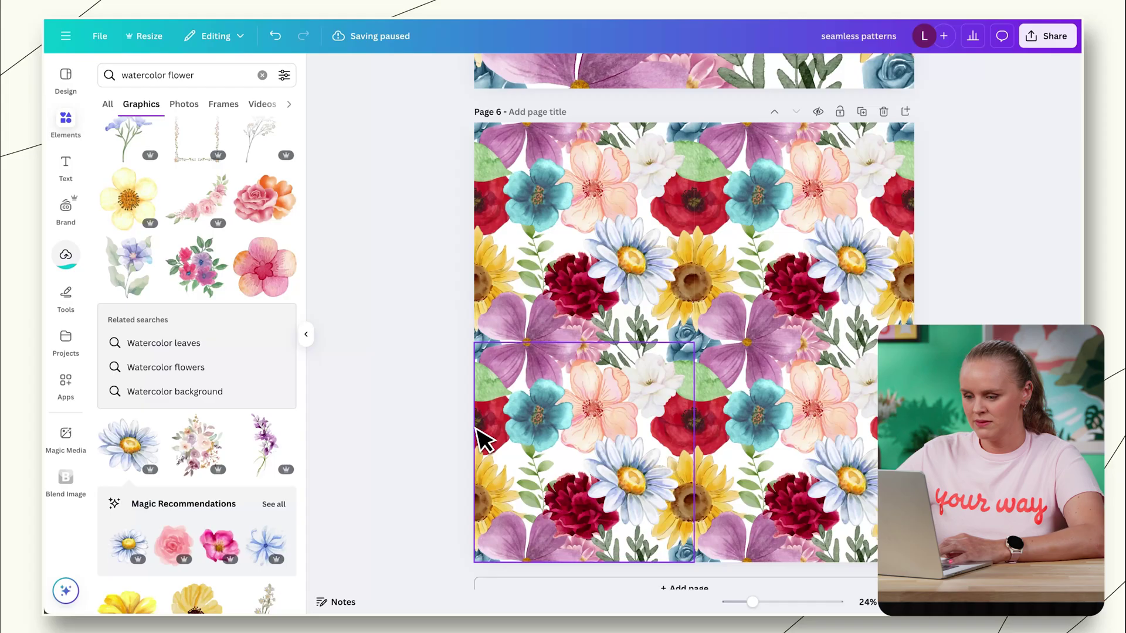
pyautogui.scroll(3, 485, 437)
pyautogui.scroll(10, 485, 437)
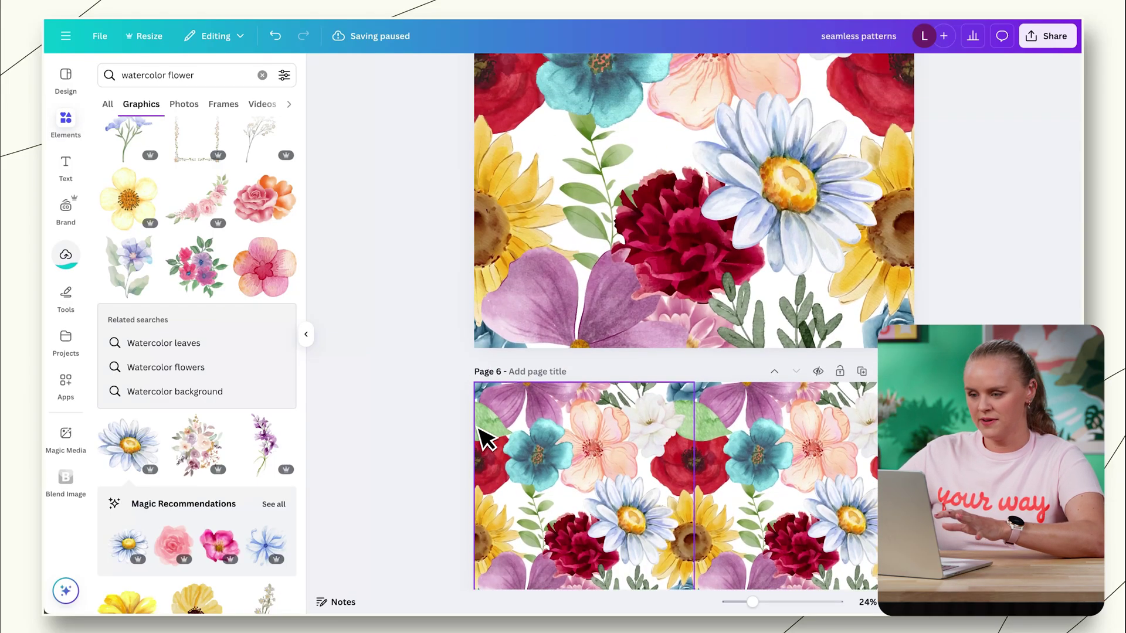
pyautogui.scroll(10, 485, 437)
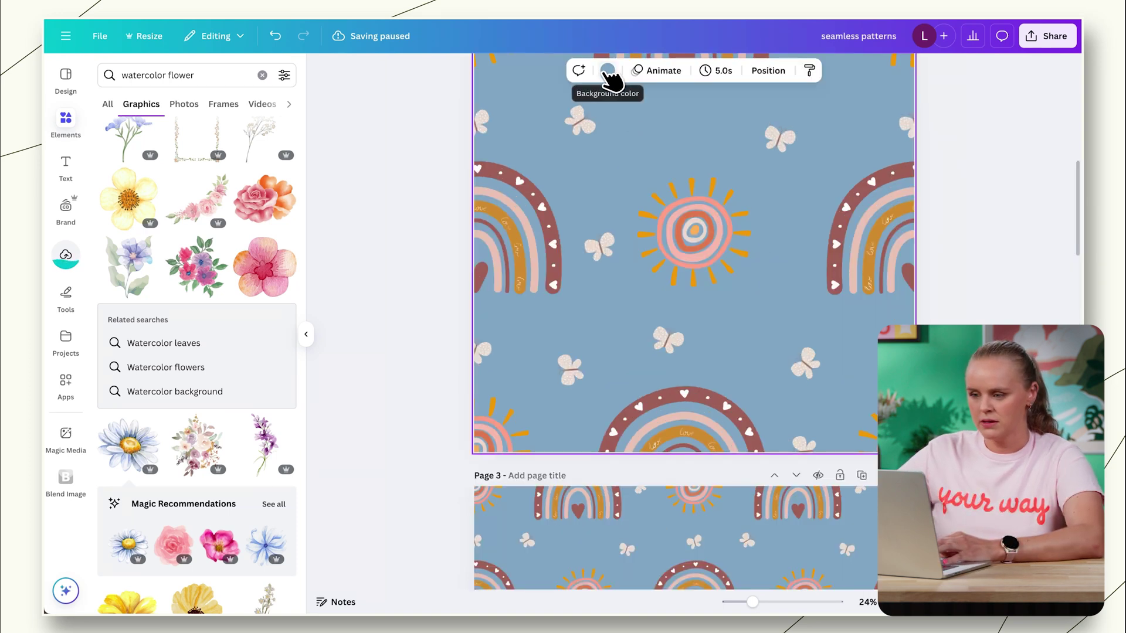
# Open the rainbow pattern's colour settings to reveal the blue hex #7FA6C4.
pyautogui.click(607, 70)
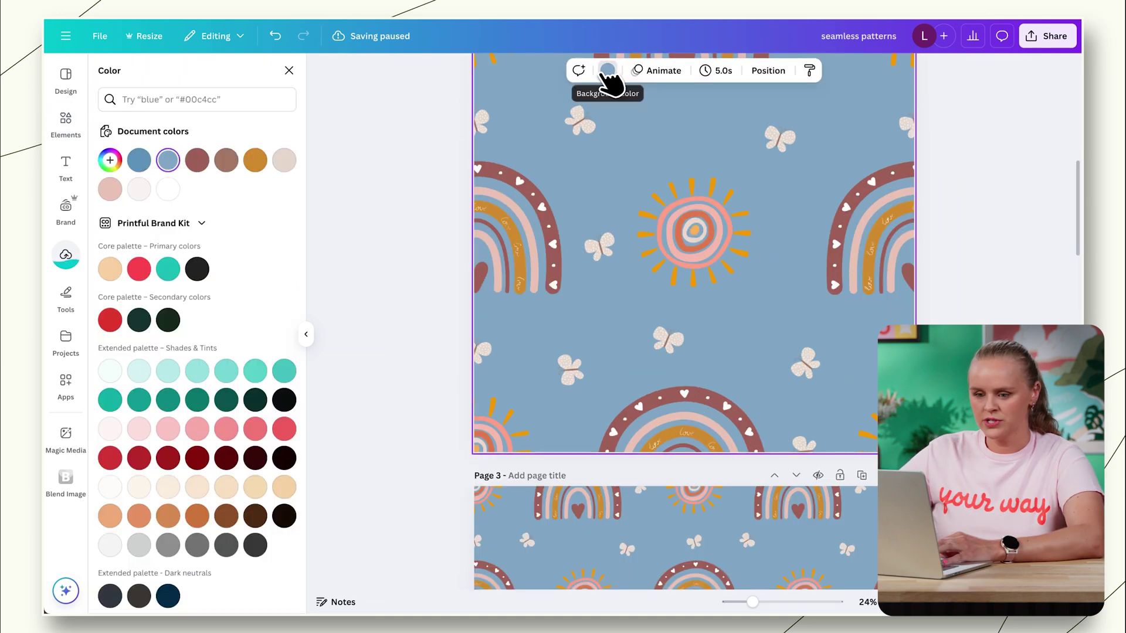
pyautogui.click(170, 162)
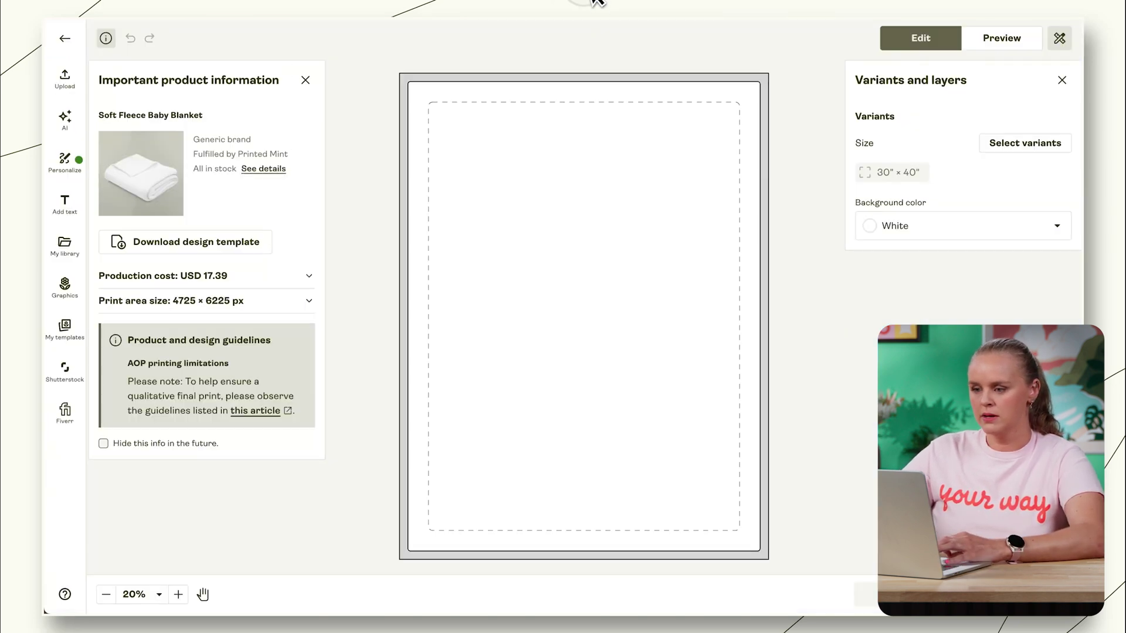
# Paste hex 7fa6c4 as the blanket background colour, then drop boho rainbow.png onto the canvas.
pyautogui.click(912, 233)
pyautogui.click(873, 350)
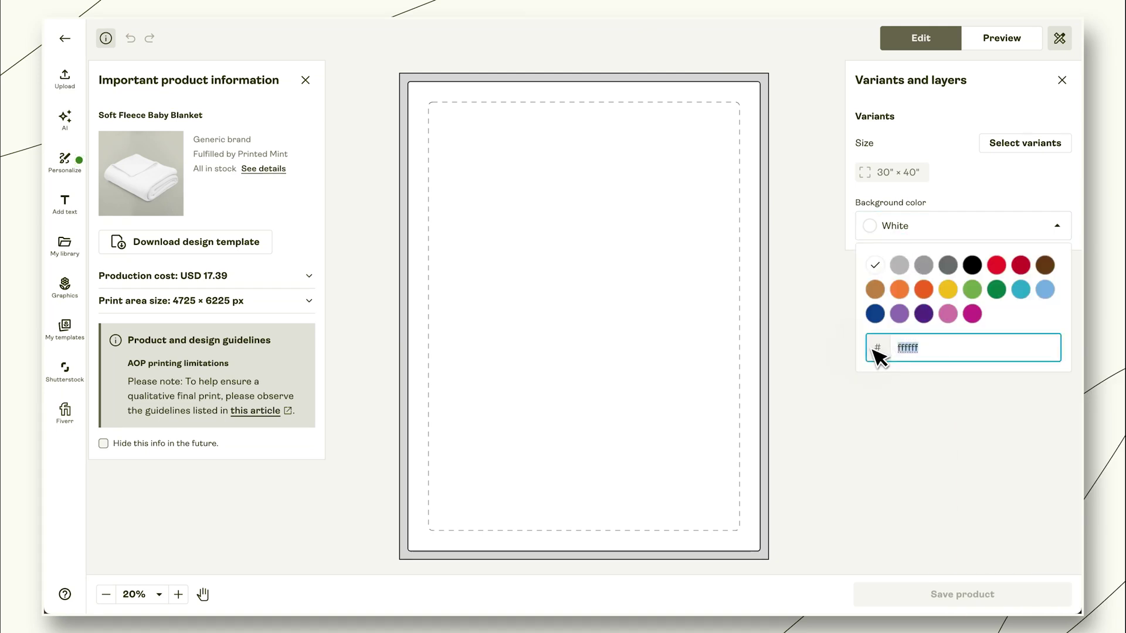
pyautogui.write('7fa6c4')
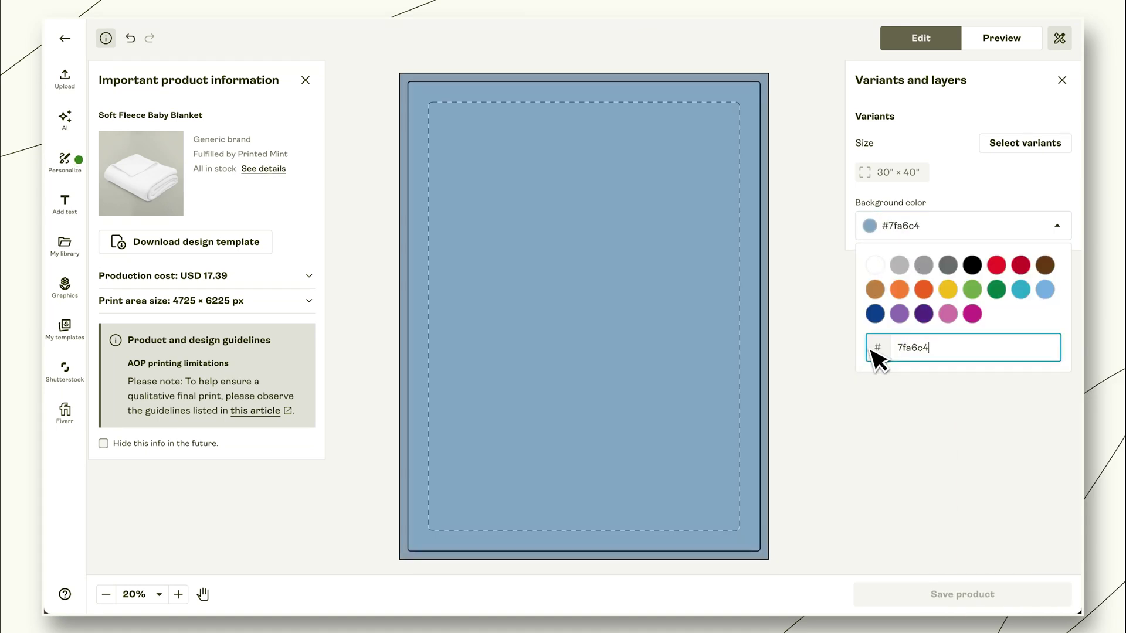
pyautogui.click(829, 393)
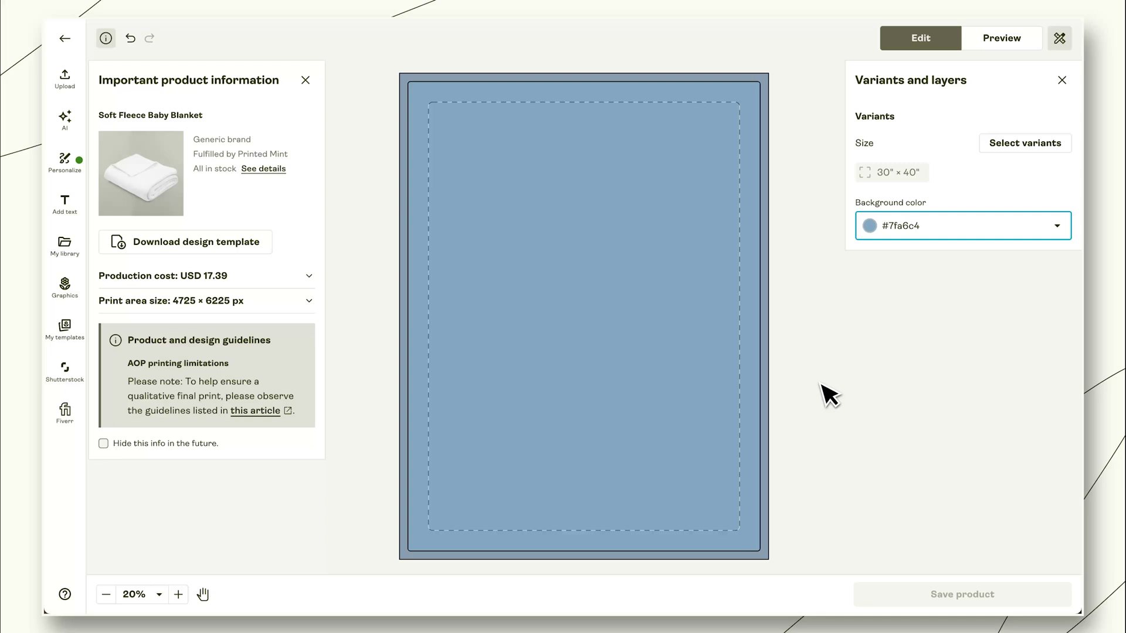
pyautogui.moveTo(276, 293); pyautogui.dragTo(709, 154)
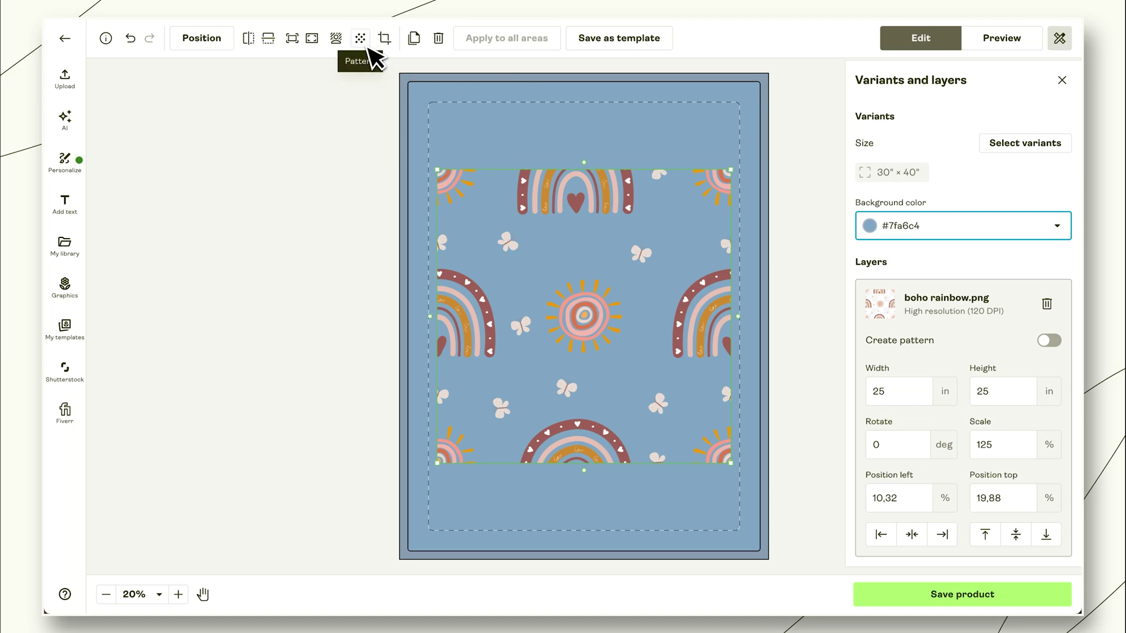
# Make the rainbow a repeating pattern, shrink the tile, shift it right, and preview the blanket mockup.
pyautogui.click(1049, 341)
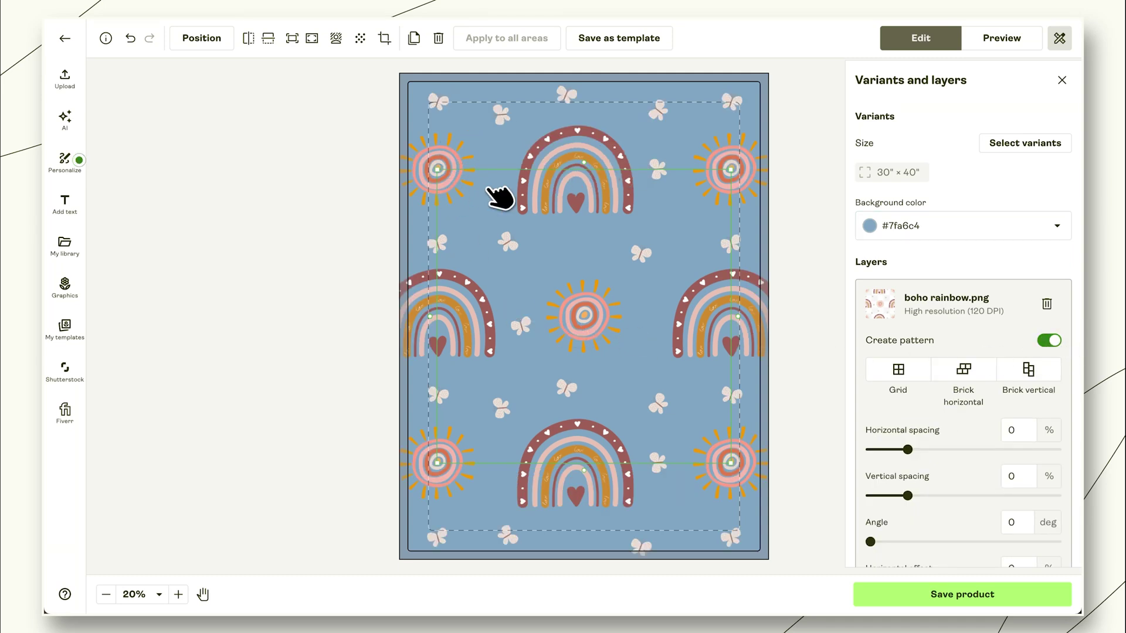
pyautogui.moveTo(441, 171); pyautogui.dragTo(557, 319)
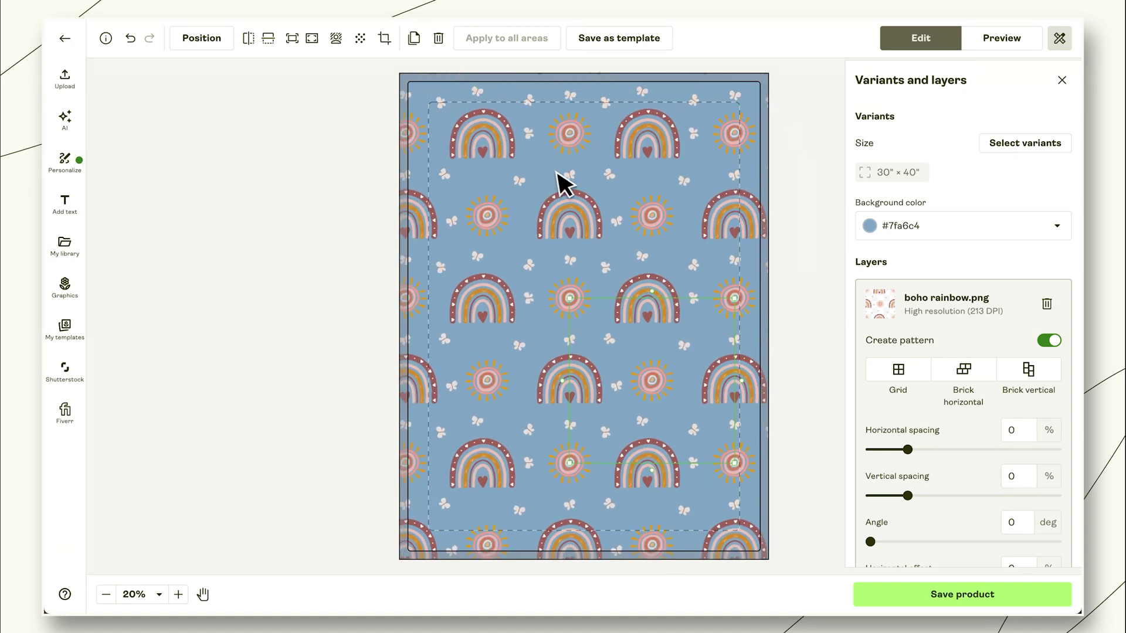
pyautogui.moveTo(557, 173); pyautogui.dragTo(597, 183)
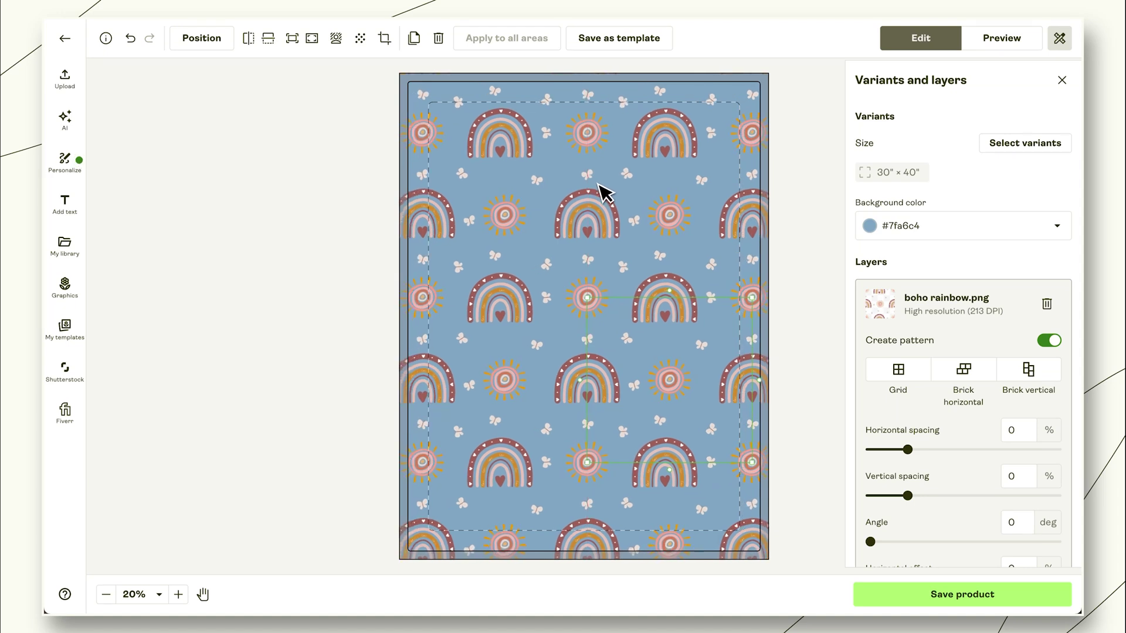
pyautogui.click(812, 220)
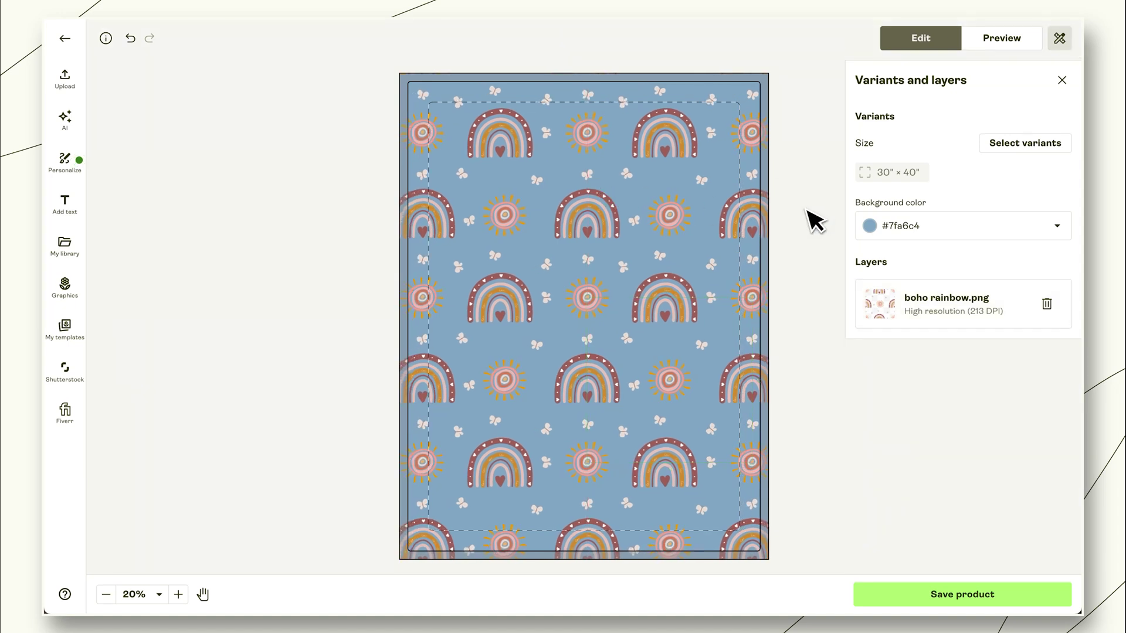
pyautogui.click(998, 41)
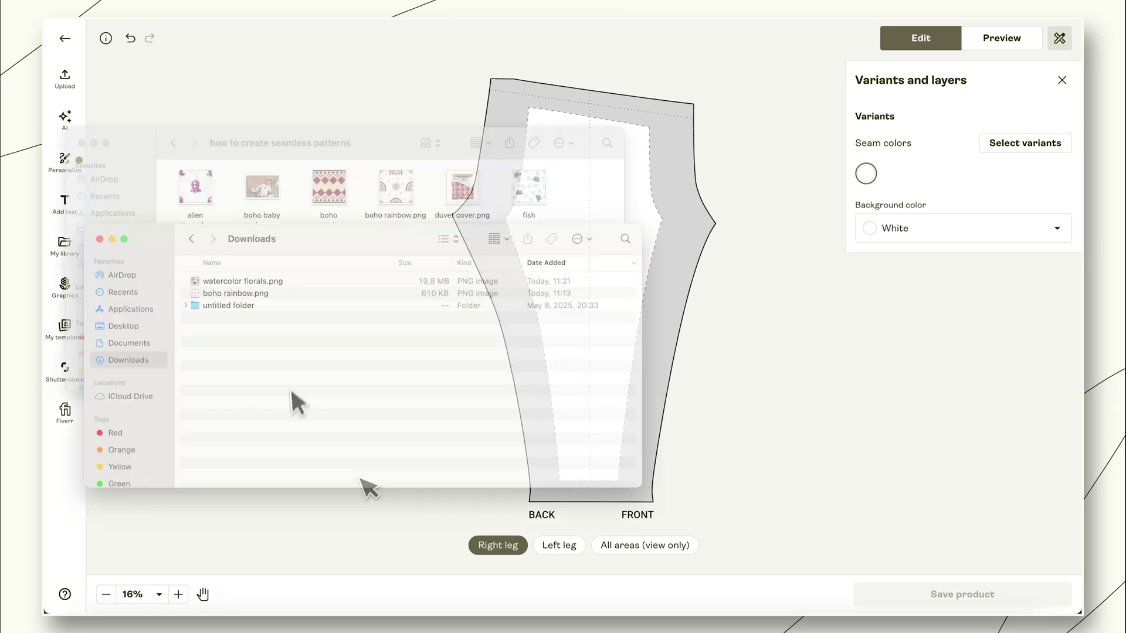
# Upload watercolor florals.png to the right leg, make it a smaller pattern at about -6.52% left, 23.71% top.
pyautogui.click(256, 280)
pyautogui.moveTo(279, 286); pyautogui.dragTo(725, 141)
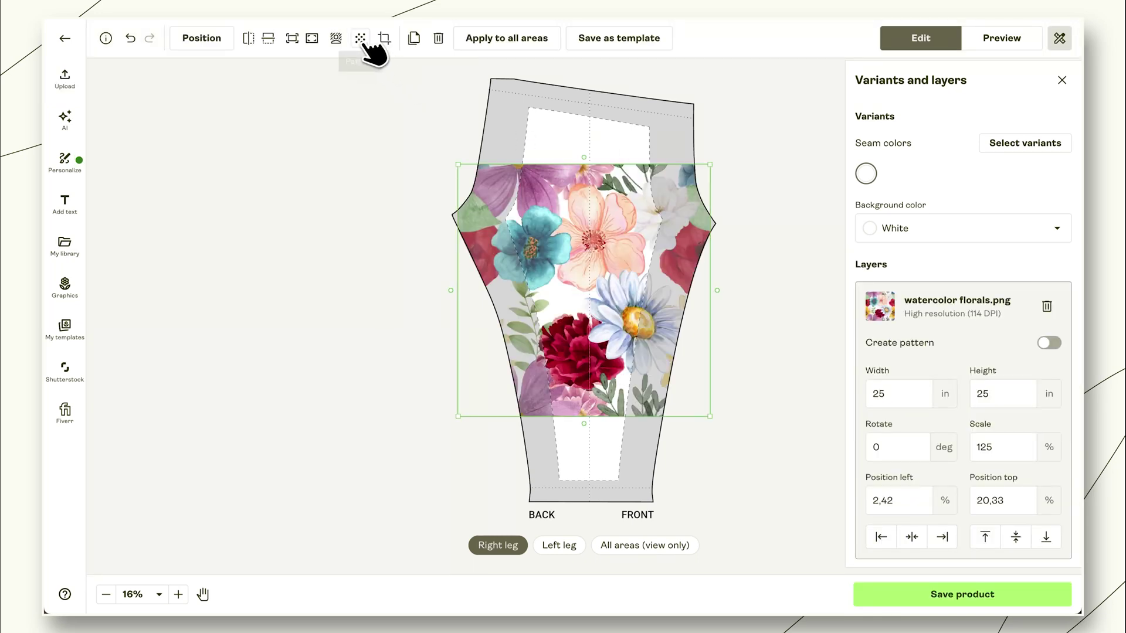
pyautogui.click(360, 39)
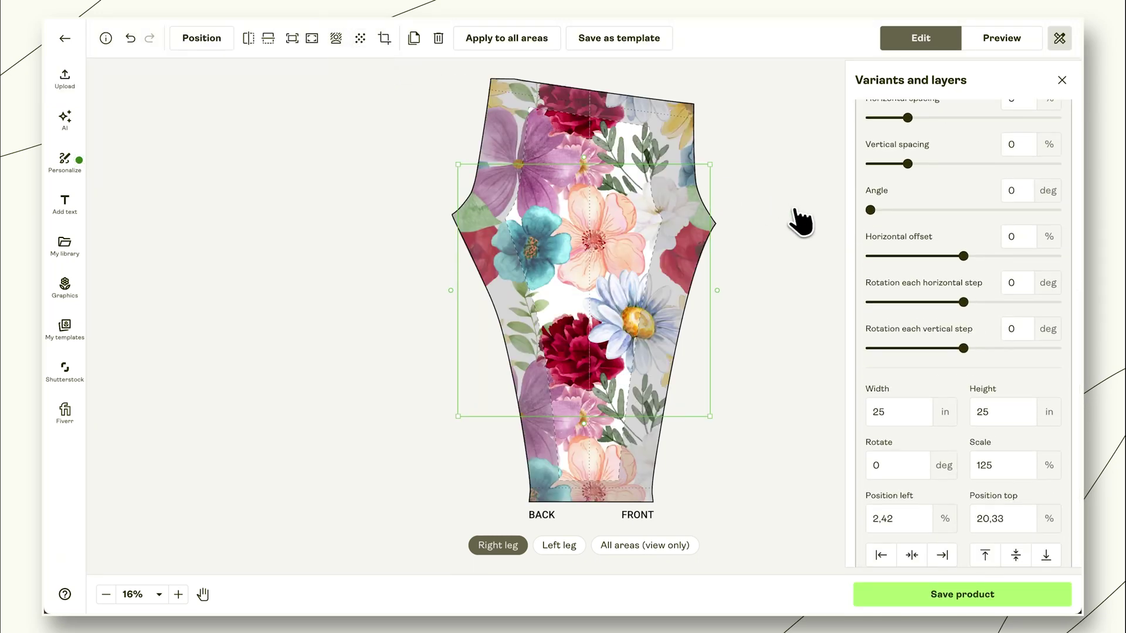
pyautogui.moveTo(710, 165); pyautogui.dragTo(654, 221)
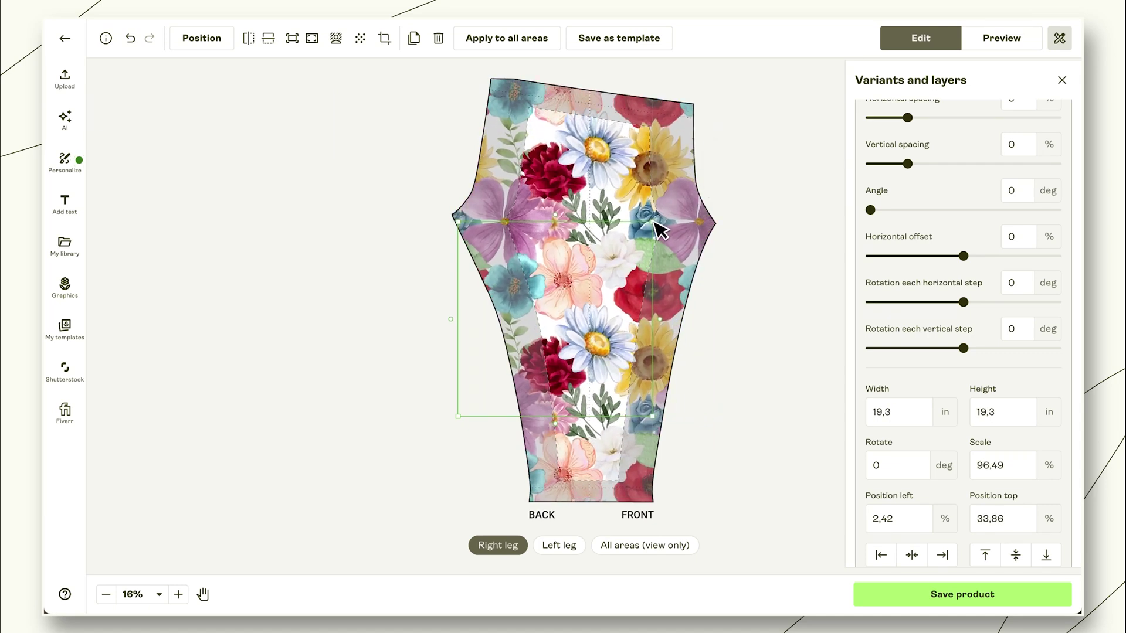
pyautogui.moveTo(634, 297); pyautogui.dragTo(599, 282)
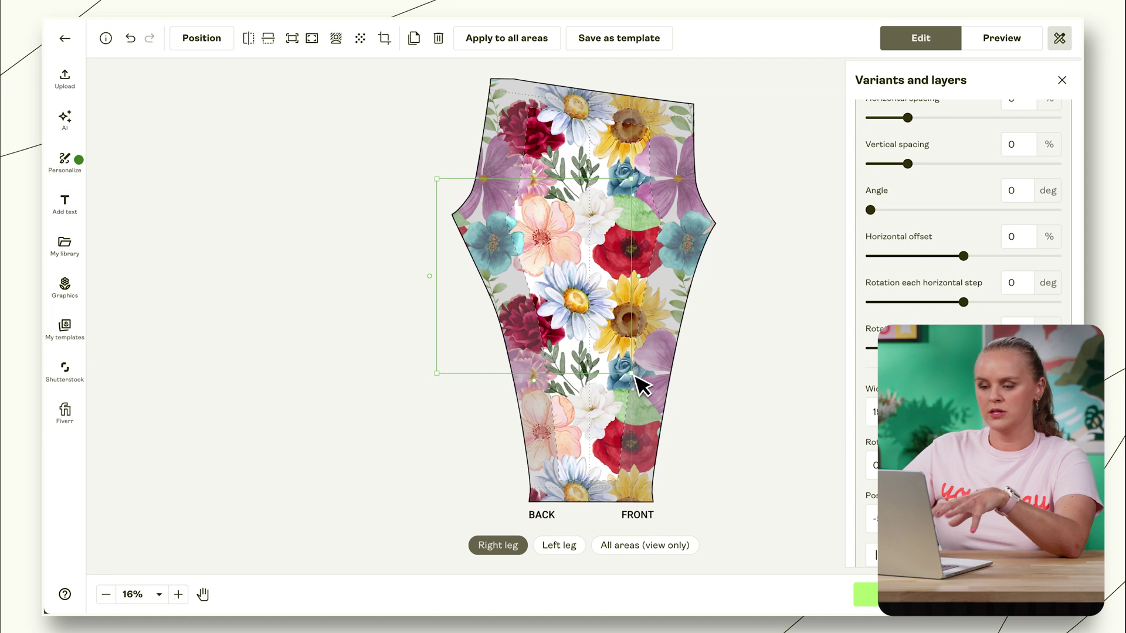
pyautogui.moveTo(635, 374)
pyautogui.mouseDown()
pyautogui.moveTo(651, 381)
pyautogui.moveTo(625, 367)
pyautogui.moveTo(636, 377)
pyautogui.mouseUp()
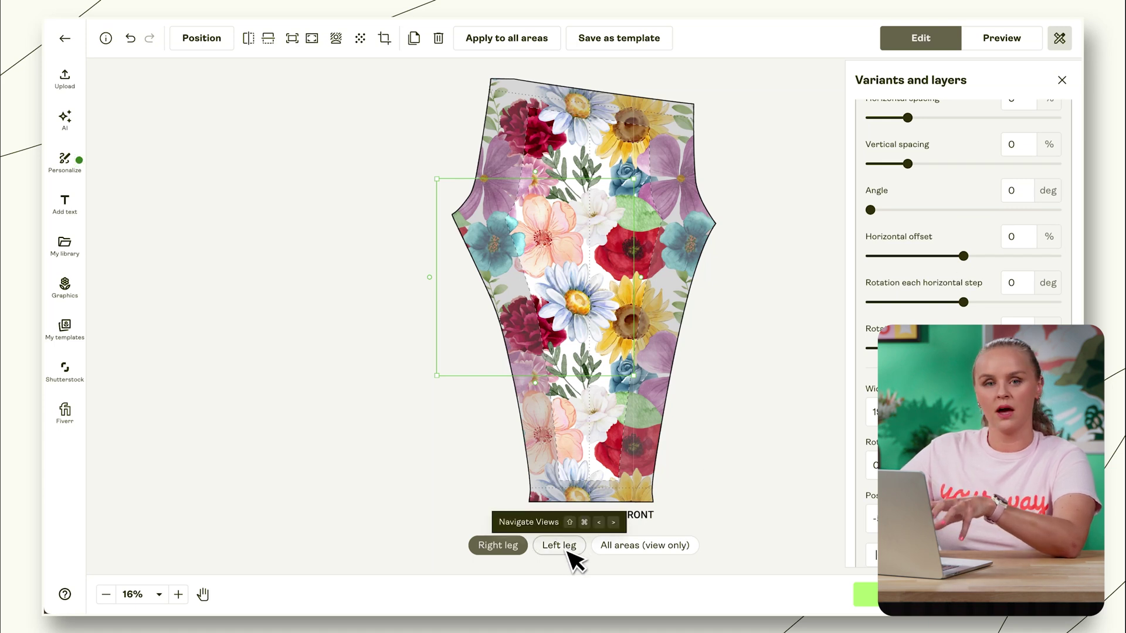
# Apply the floral layer to both legs, preview the leggings mockup, then go back to editing.
pyautogui.click(508, 39)
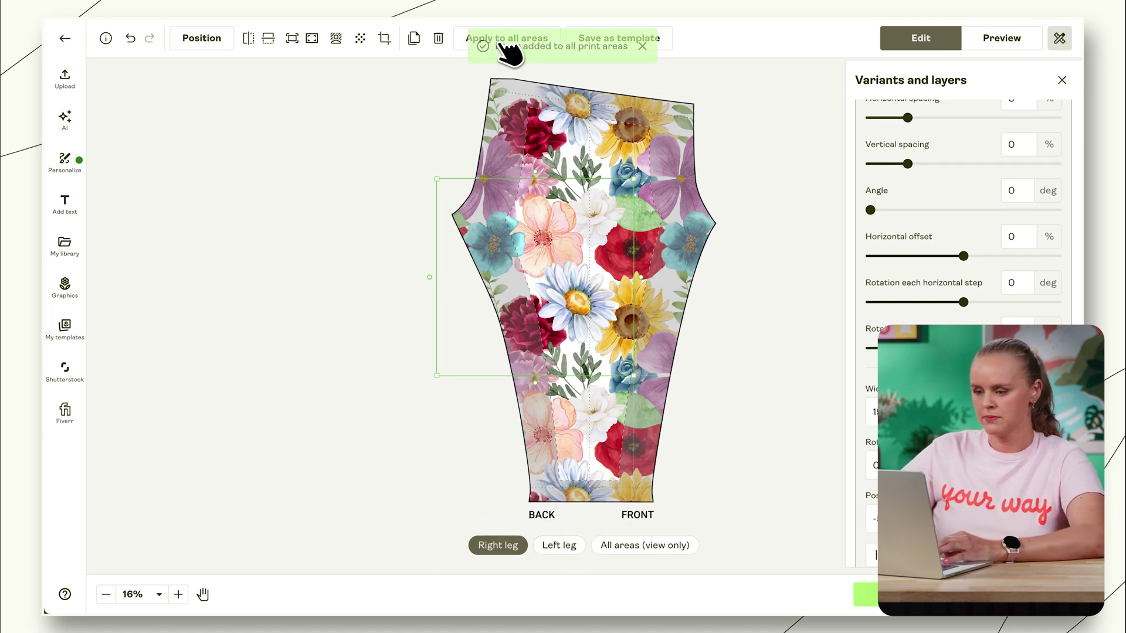
pyautogui.click(624, 545)
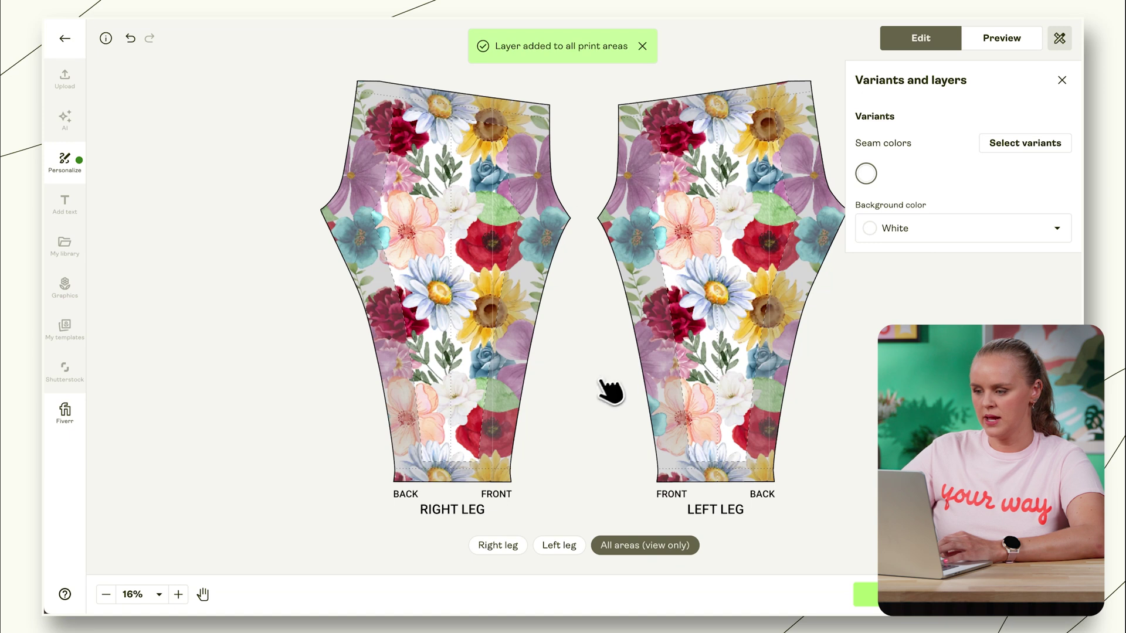
pyautogui.click(1003, 40)
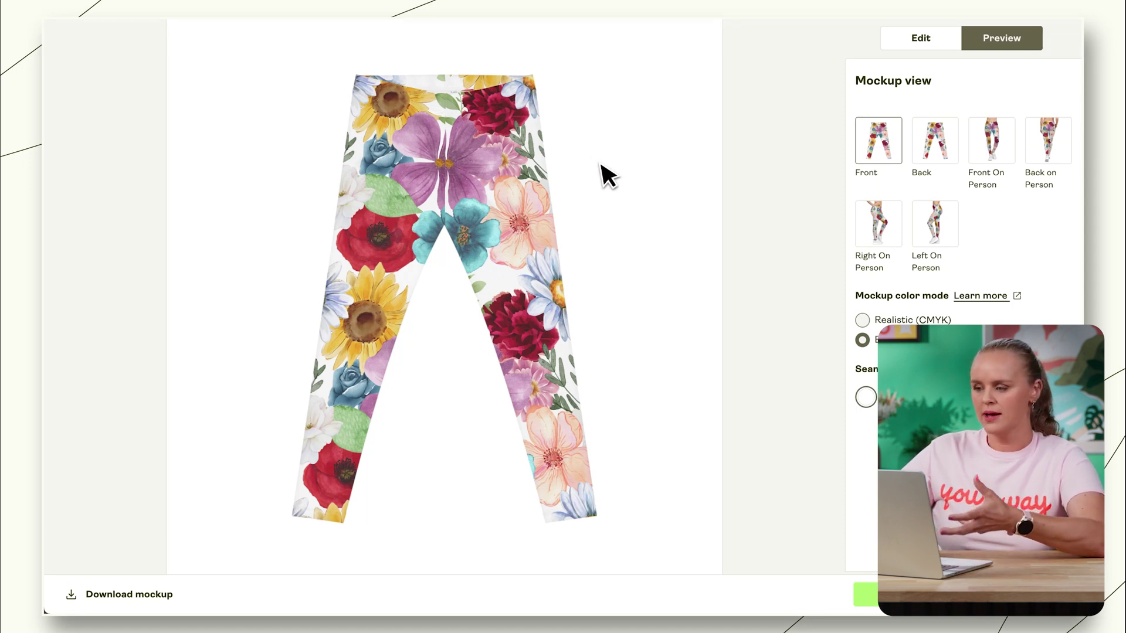
pyautogui.click(921, 44)
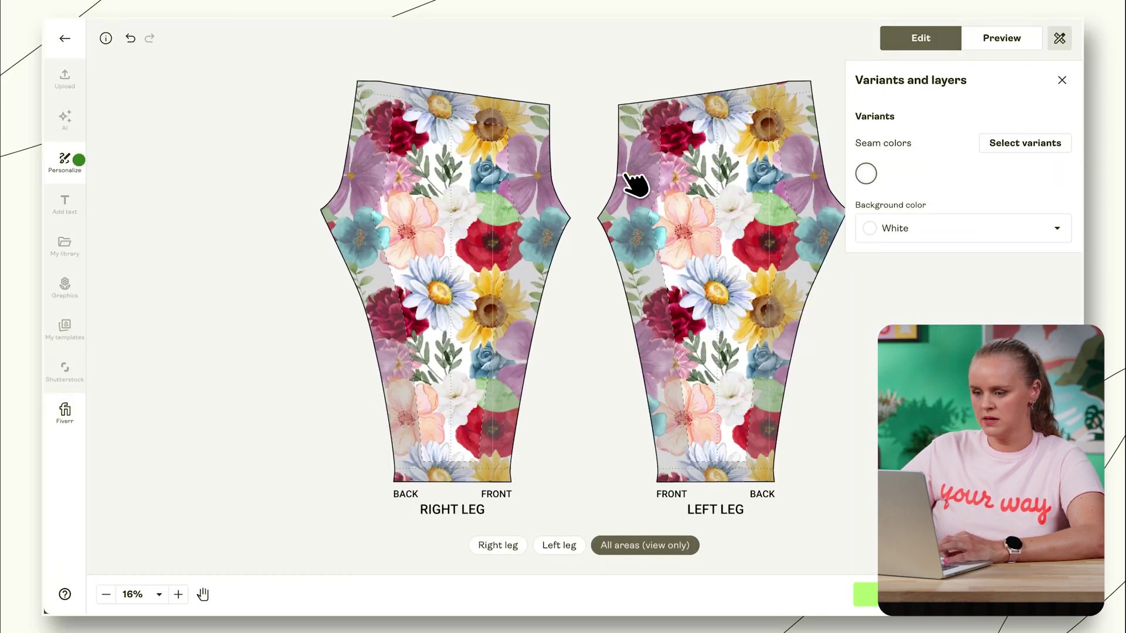
# On the right leg, shift the floral pattern up-right, set a Light pink background, and preview.
pyautogui.click(498, 546)
pyautogui.moveTo(673, 207)
pyautogui.mouseDown()
pyautogui.moveTo(686, 212)
pyautogui.moveTo(687, 197)
pyautogui.mouseUp()
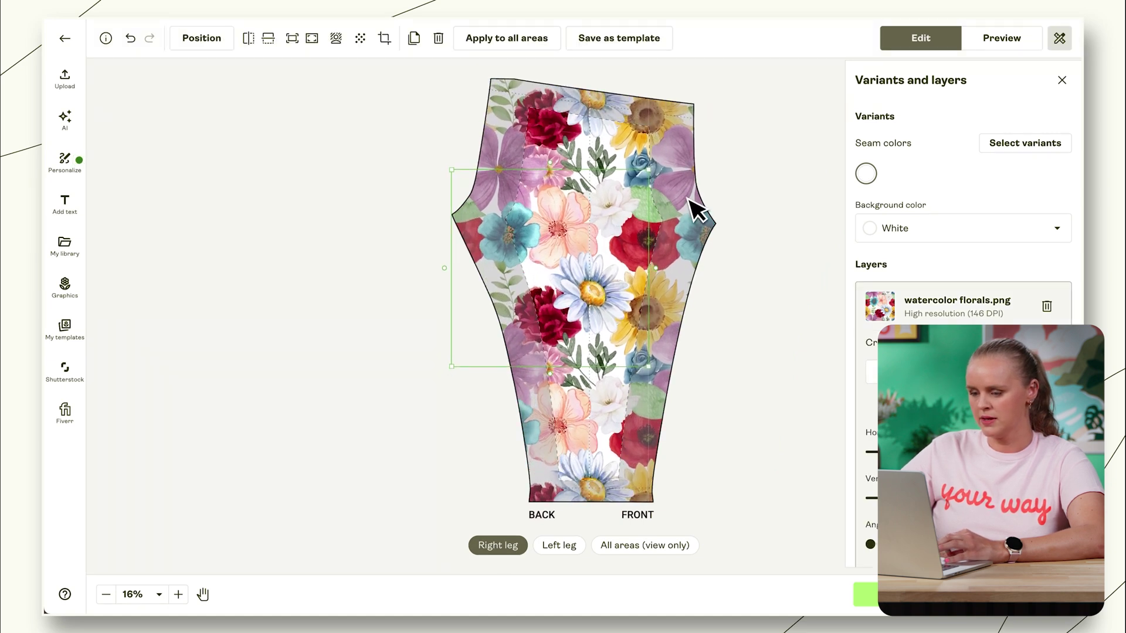
pyautogui.click(921, 236)
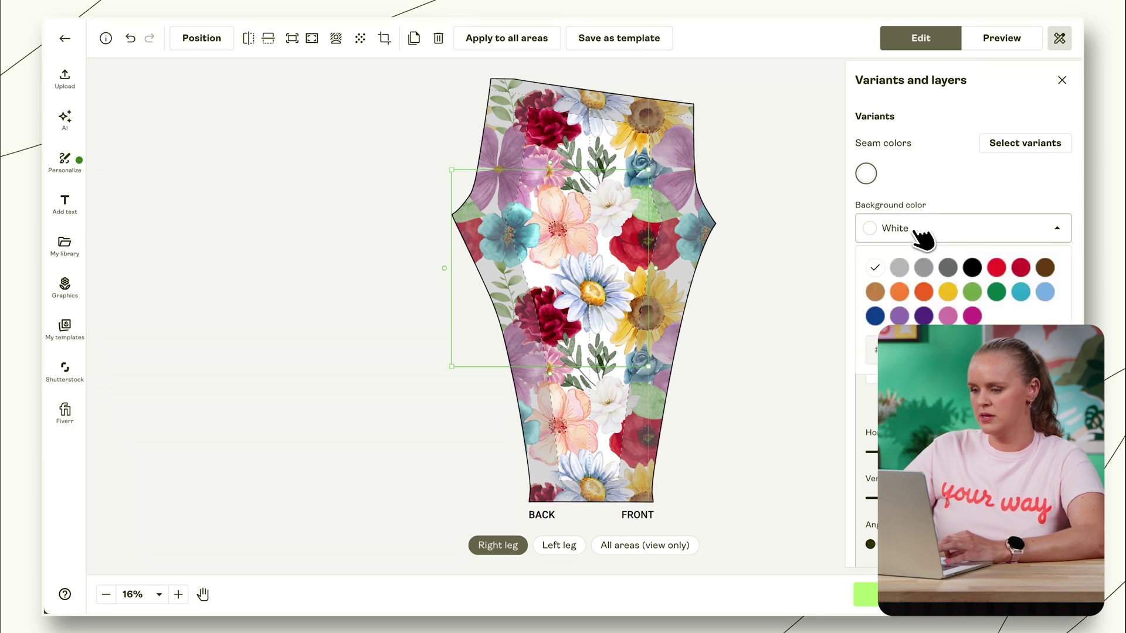
pyautogui.click(948, 316)
pyautogui.click(830, 294)
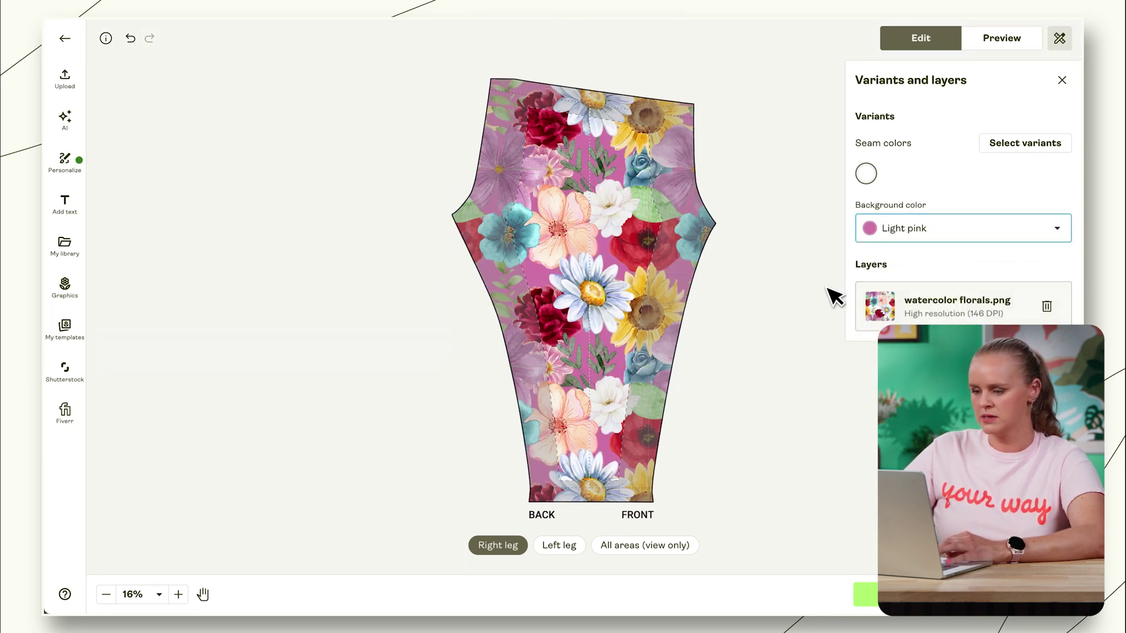
pyautogui.click(997, 36)
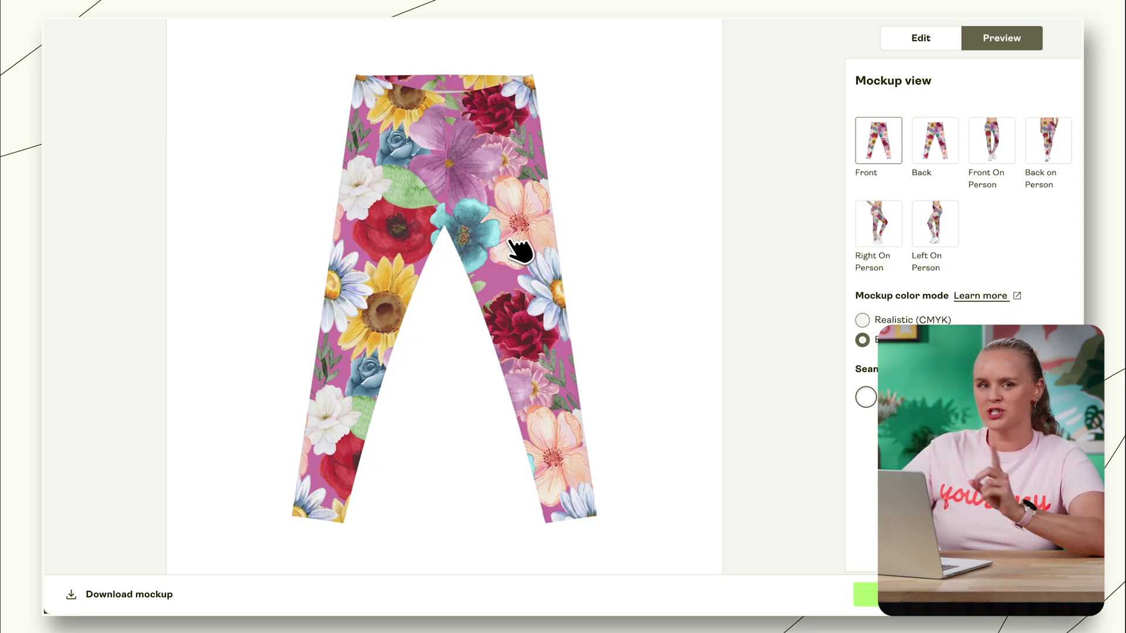
# Switch to the boho rainbow baby blanket's front mockup preview.
pyautogui.click(591, 1)
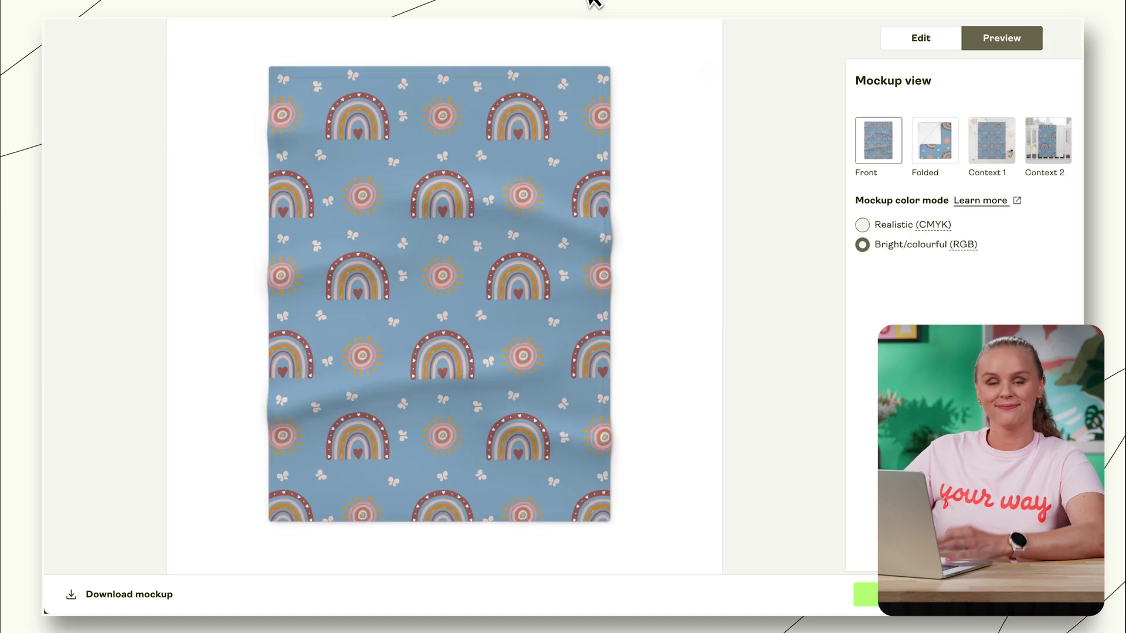